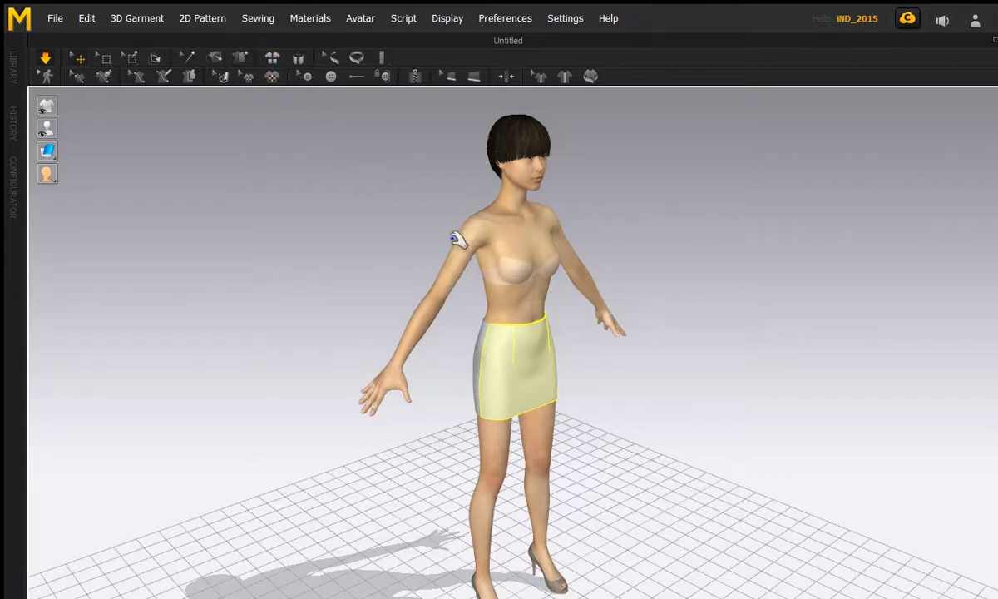
View the avatar from the front and display the skirt garment as a strain map
right_drag(643, 385, 557, 356)
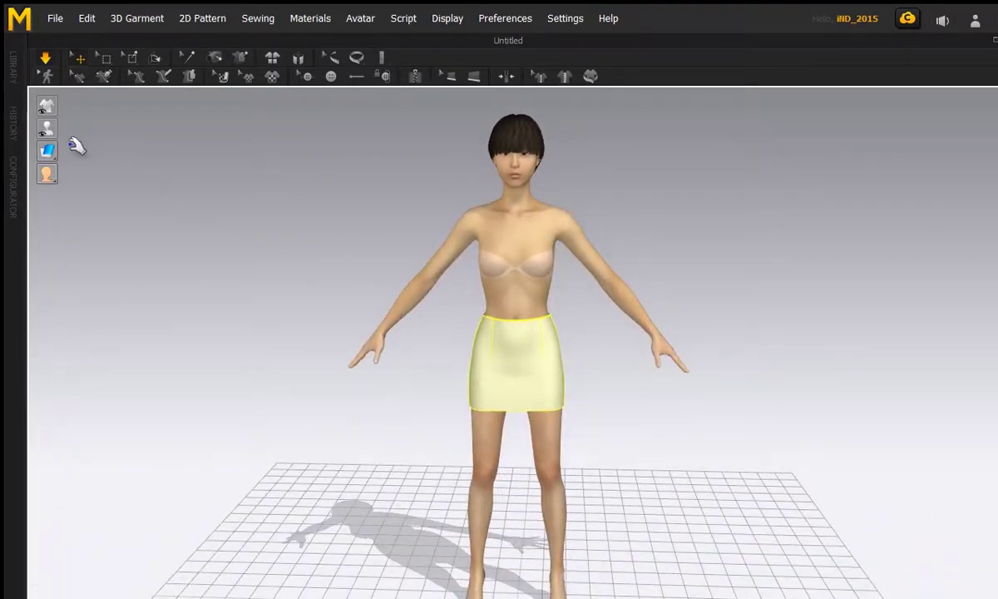
mouse_move(52, 149)
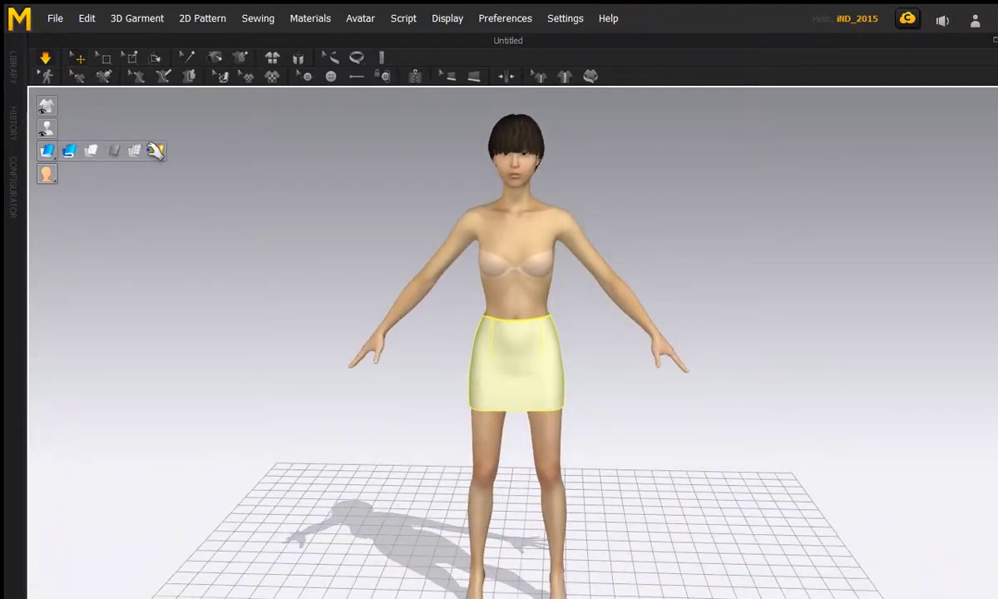
click(158, 150)
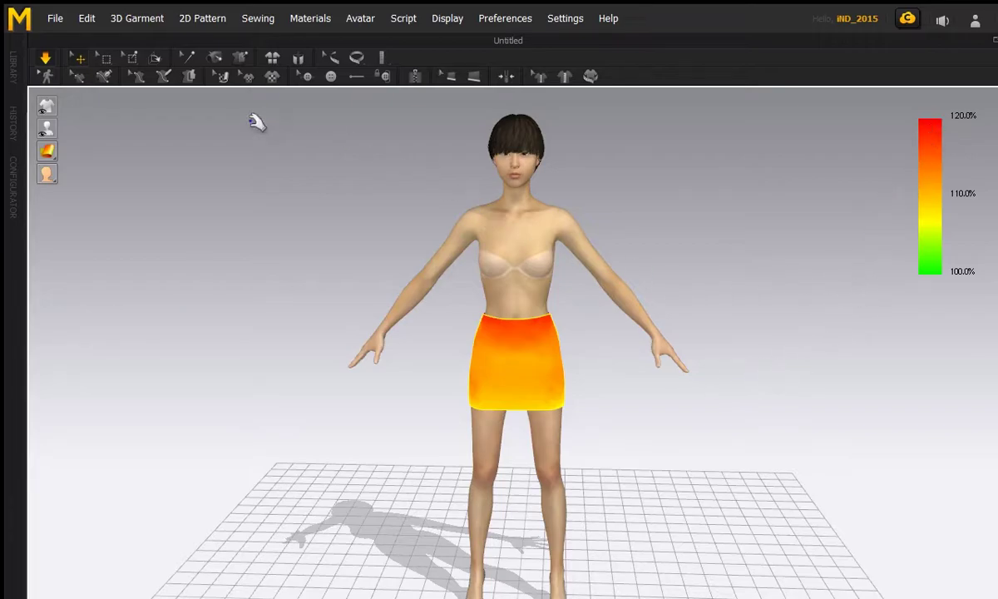
Compare the skirt's textured and mesh displays, and return it to the strain map display
mouse_move(46, 150)
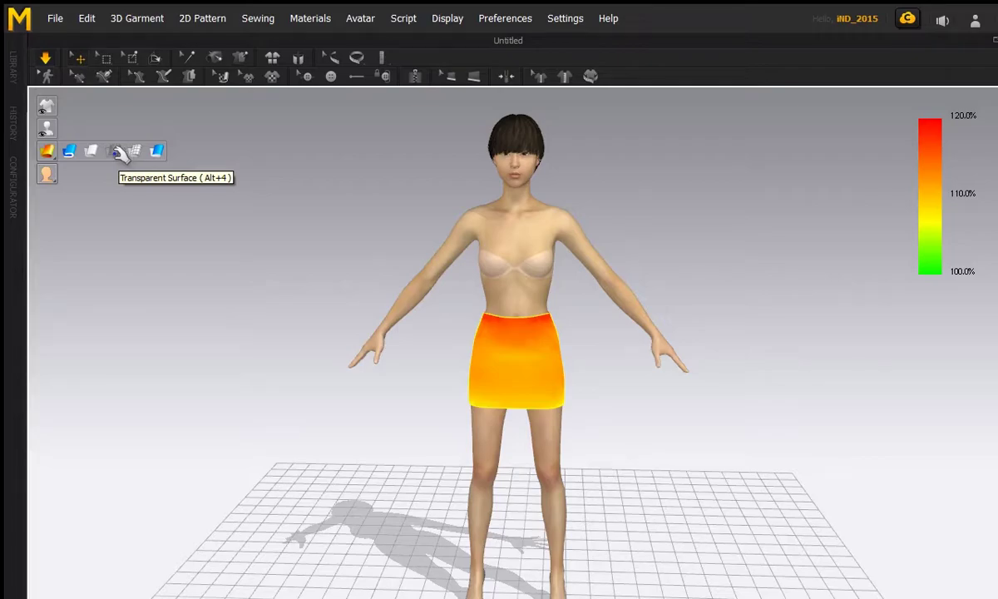
click(158, 151)
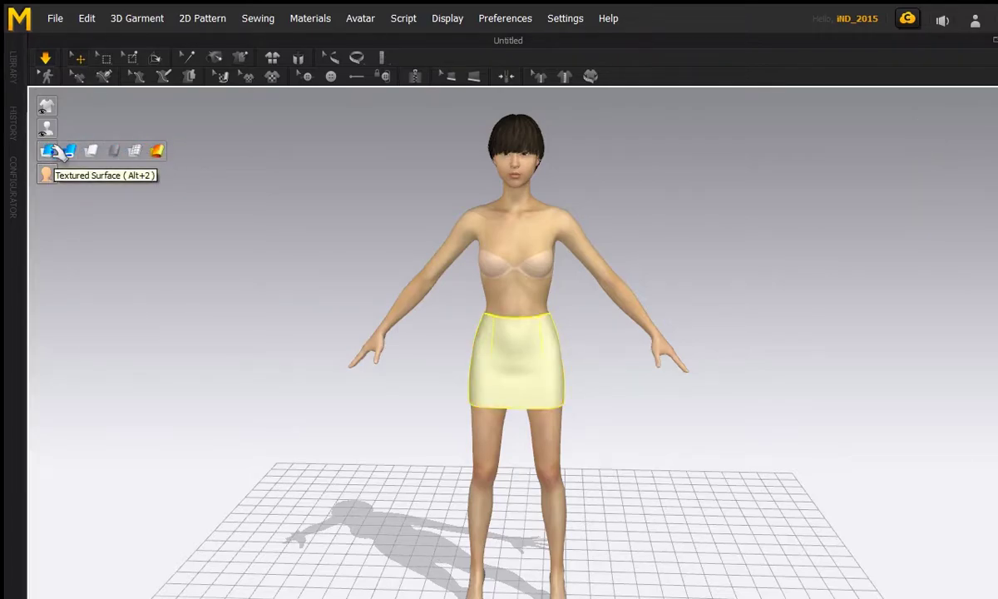
click(136, 150)
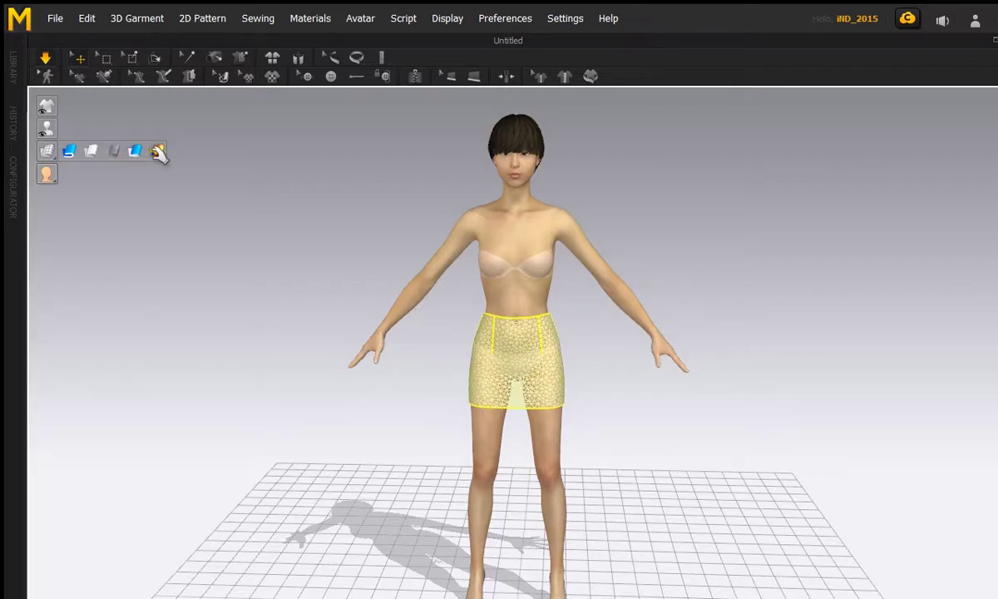
click(156, 150)
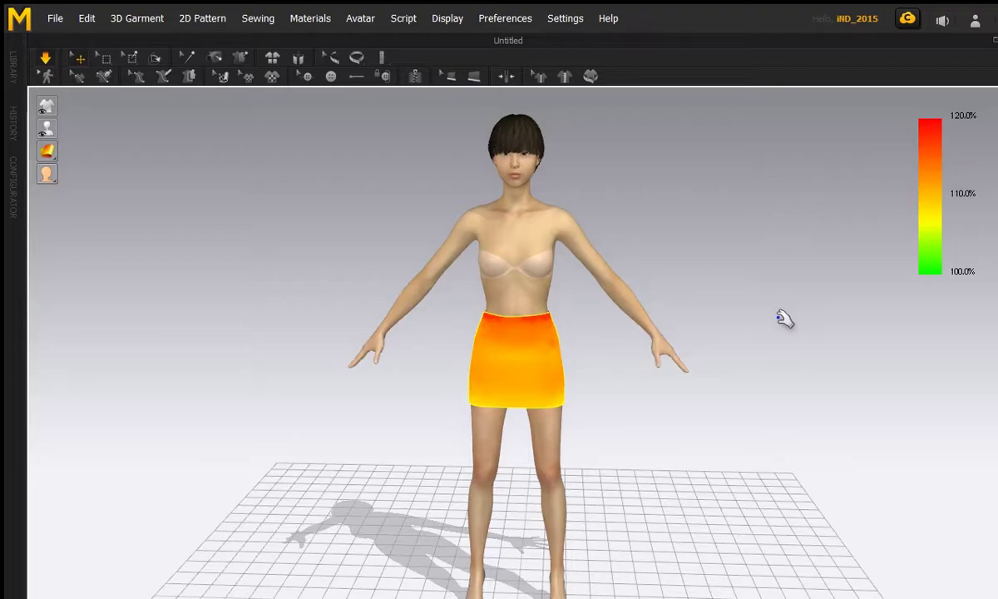
right_drag(784, 319, 803, 301)
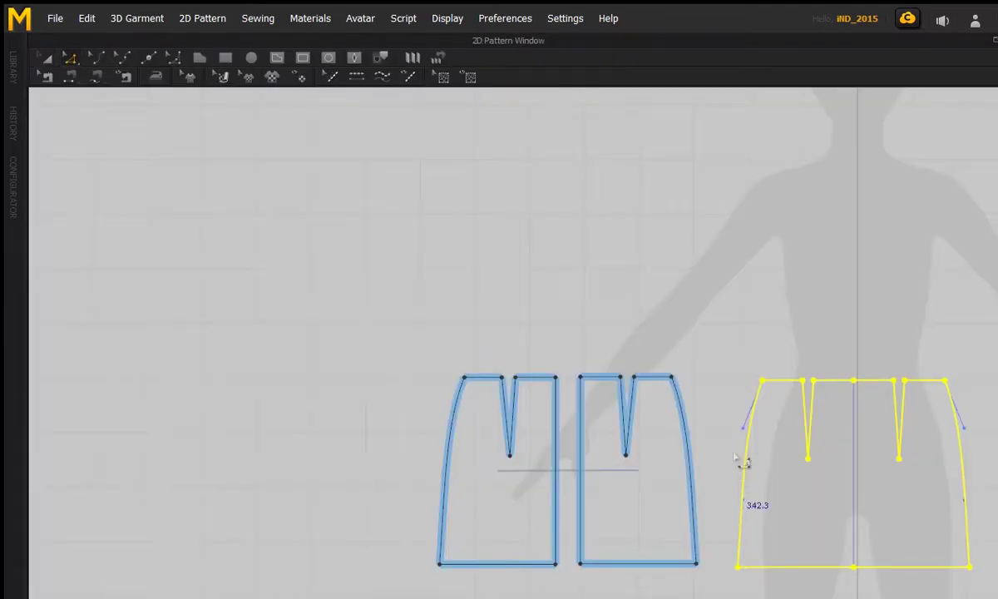
middle_drag(697, 519, 584, 505)
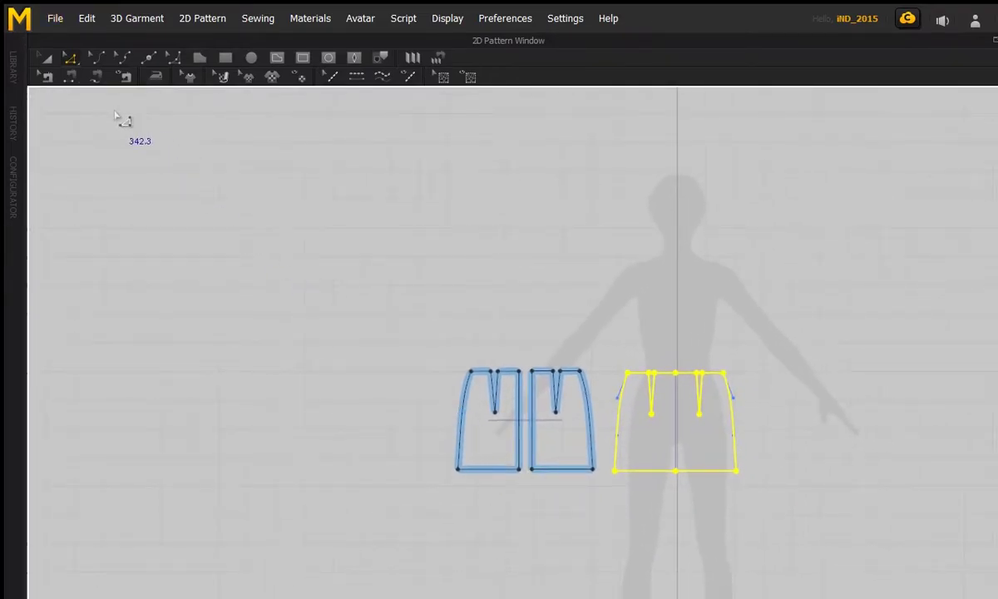
click(69, 58)
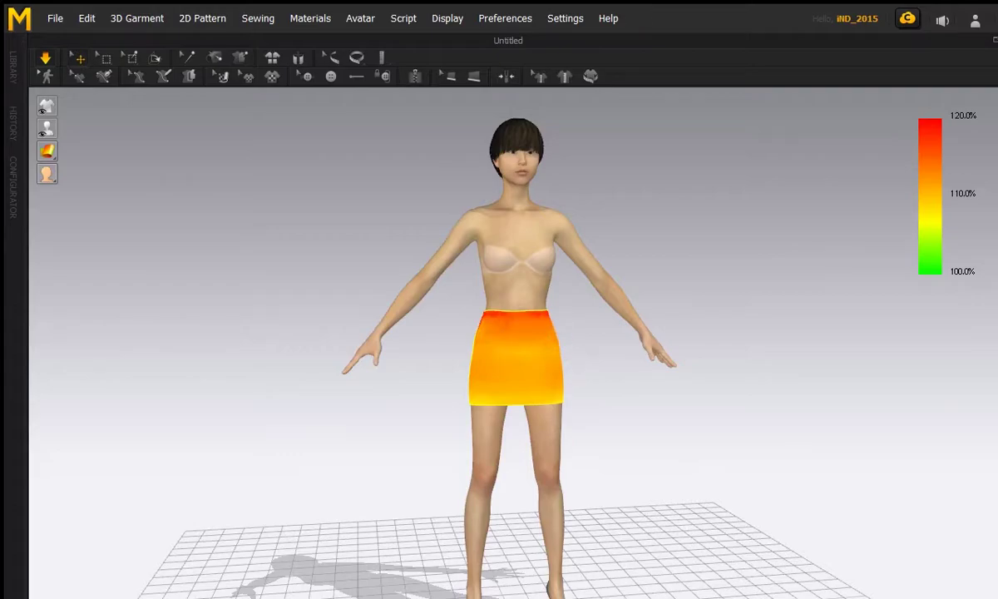
Pull the simulated skirt at several points on its front, sides and back to examine how the fabric strain changes
drag(538, 342, 858, 372)
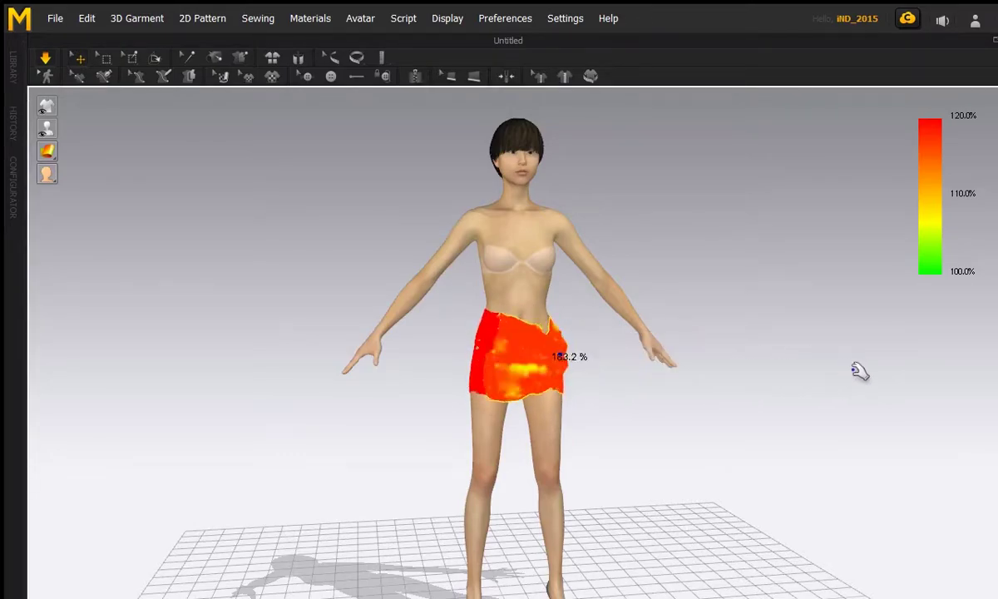
click(531, 383)
drag(538, 389, 501, 403)
drag(482, 326, 439, 343)
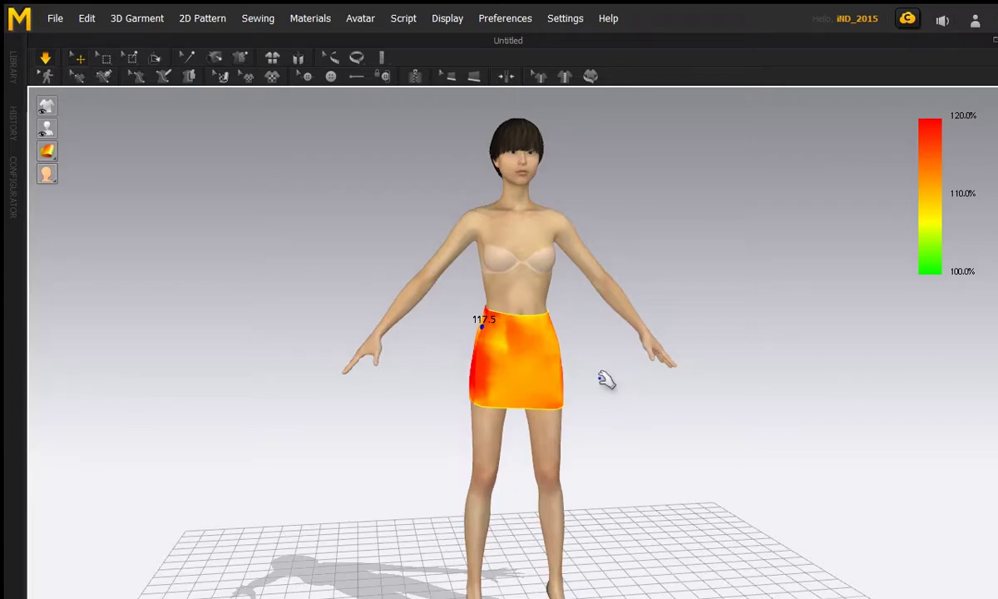
right_drag(588, 390, 508, 384)
drag(545, 350, 516, 408)
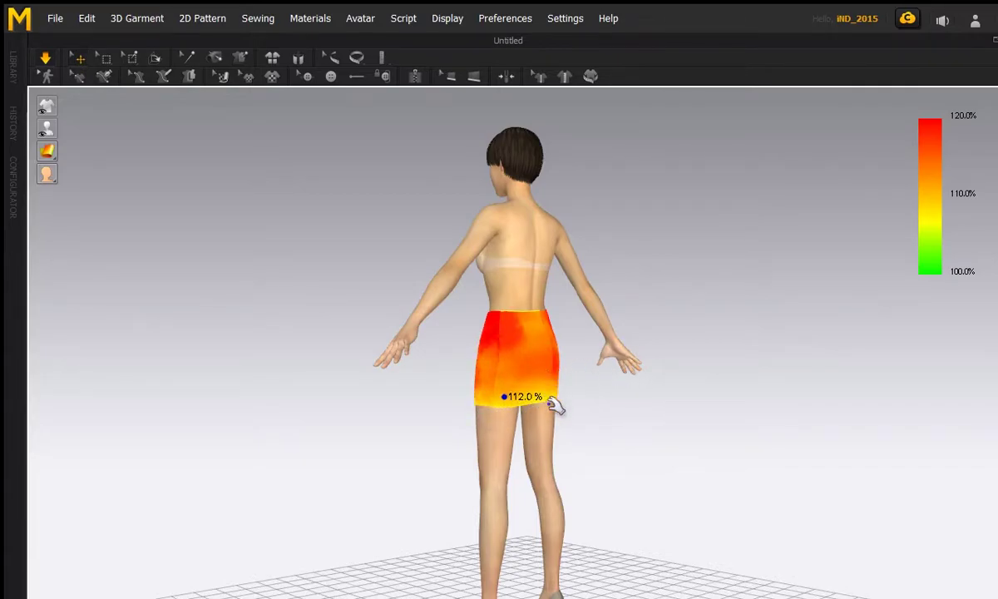
click(48, 60)
drag(485, 326, 435, 342)
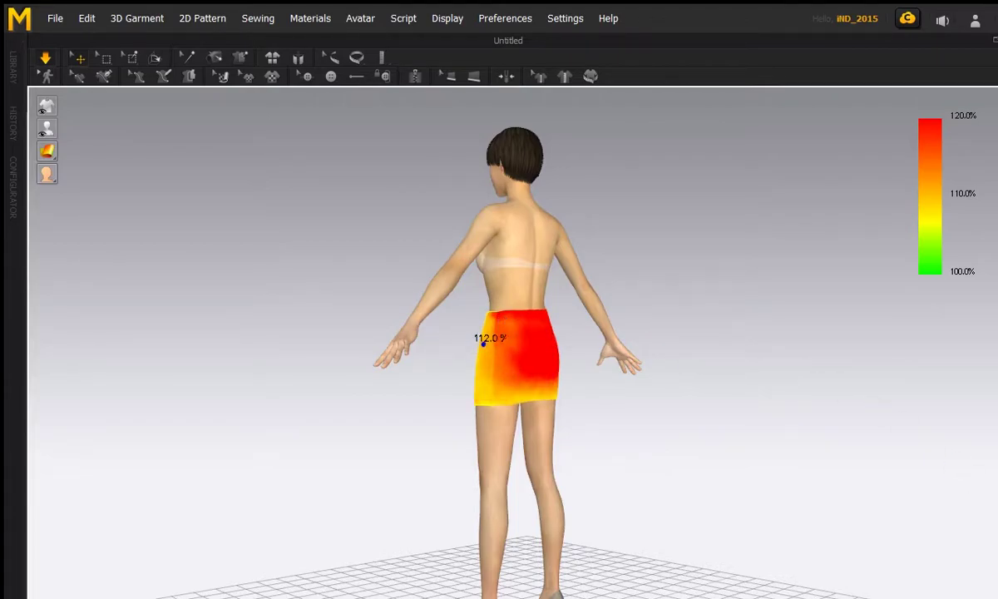
Transform all the skirt pattern pieces together in the 2D pattern window, stretching them wider horizontally
key(Tab)
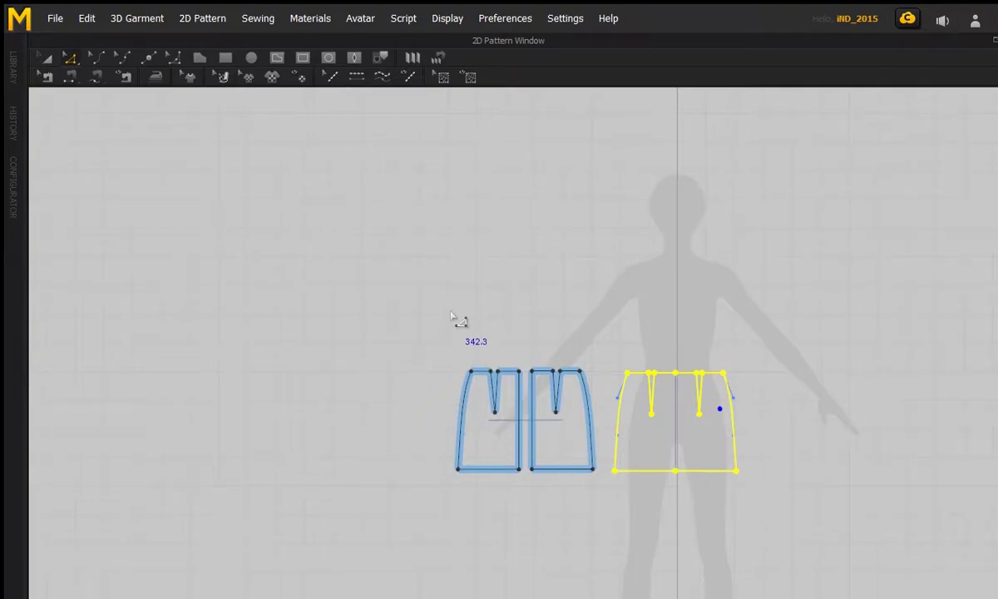
click(50, 62)
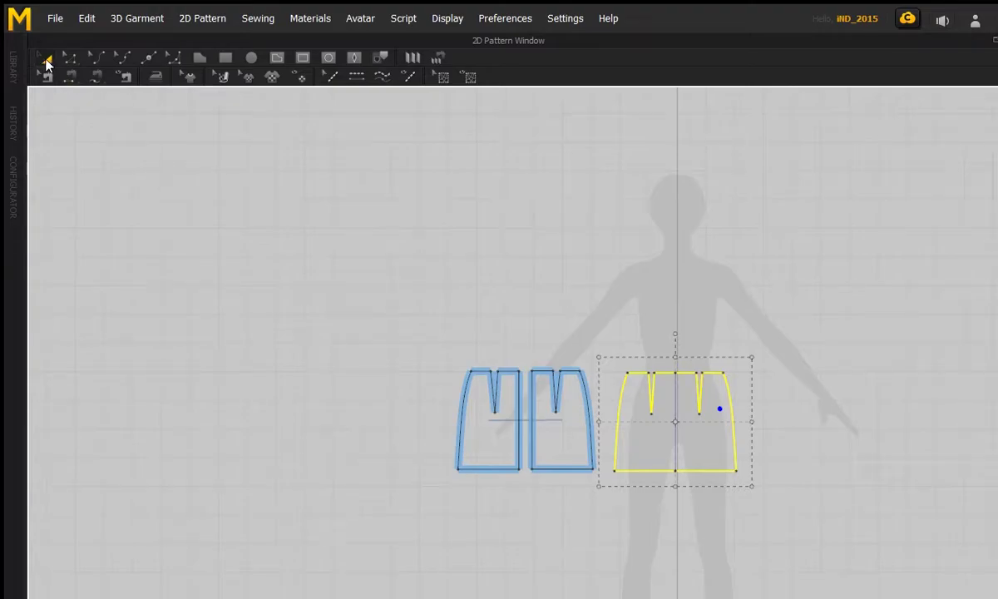
drag(380, 317, 806, 584)
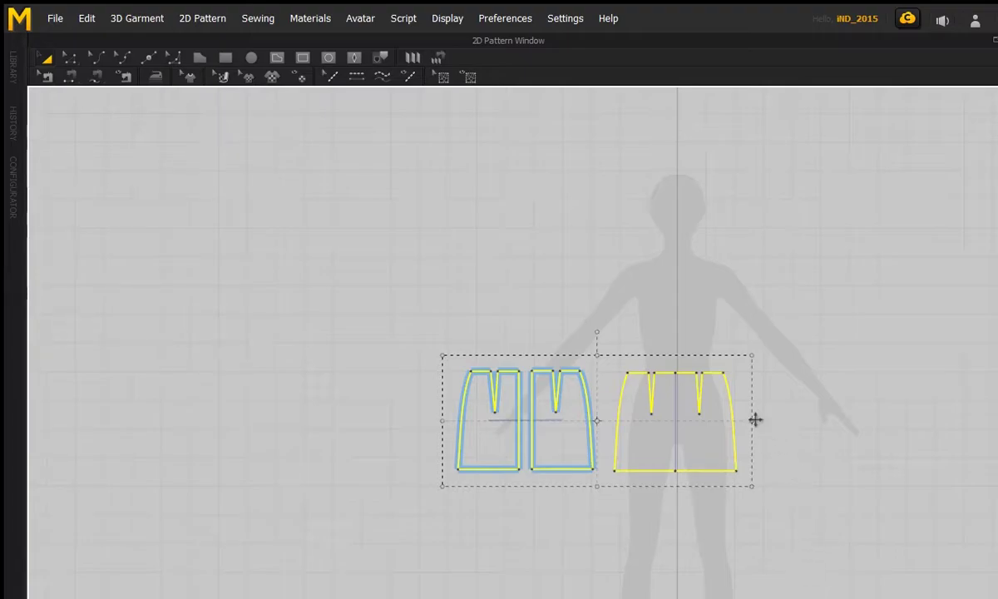
drag(754, 419, 785, 425)
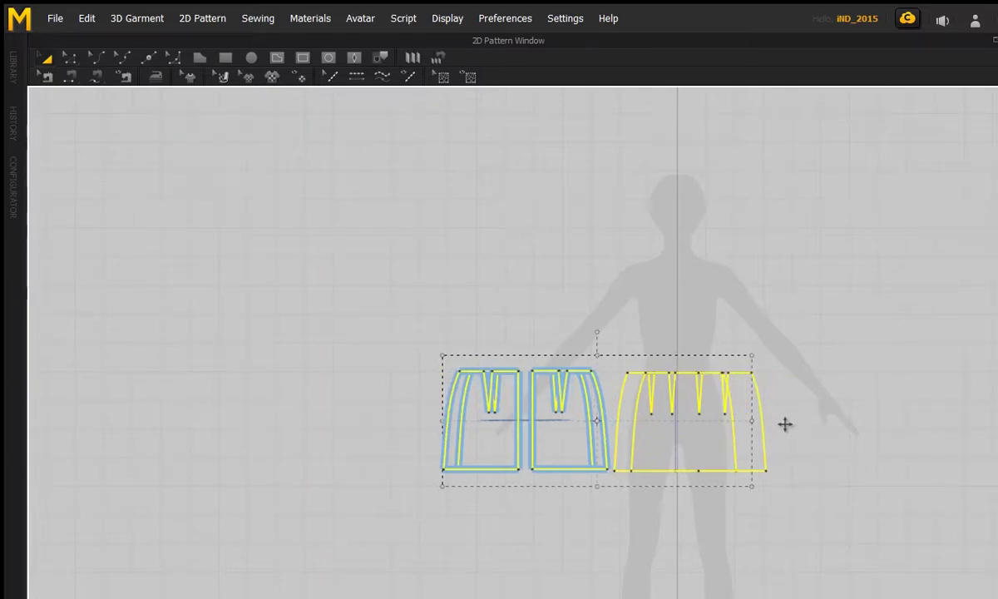
drag(785, 424, 778, 424)
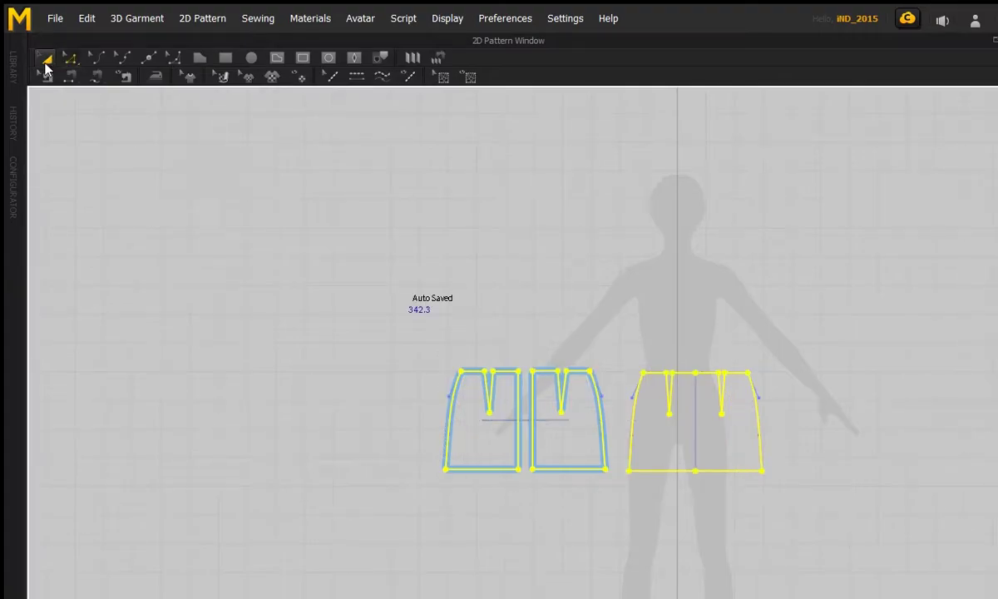
Try stretching all the skirt pattern pieces slightly wider again
drag(296, 278, 908, 597)
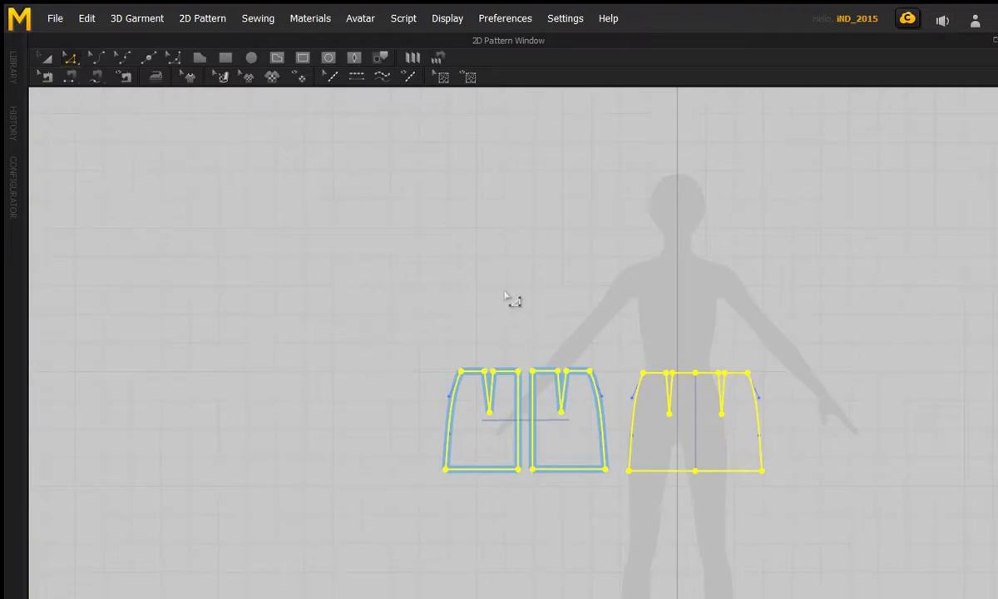
click(46, 57)
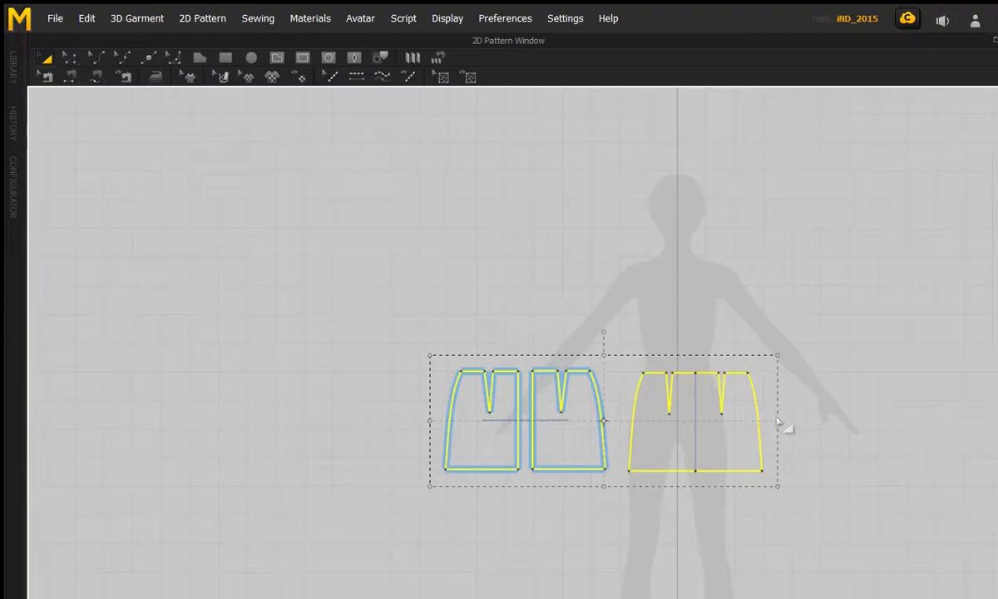
drag(781, 420, 784, 421)
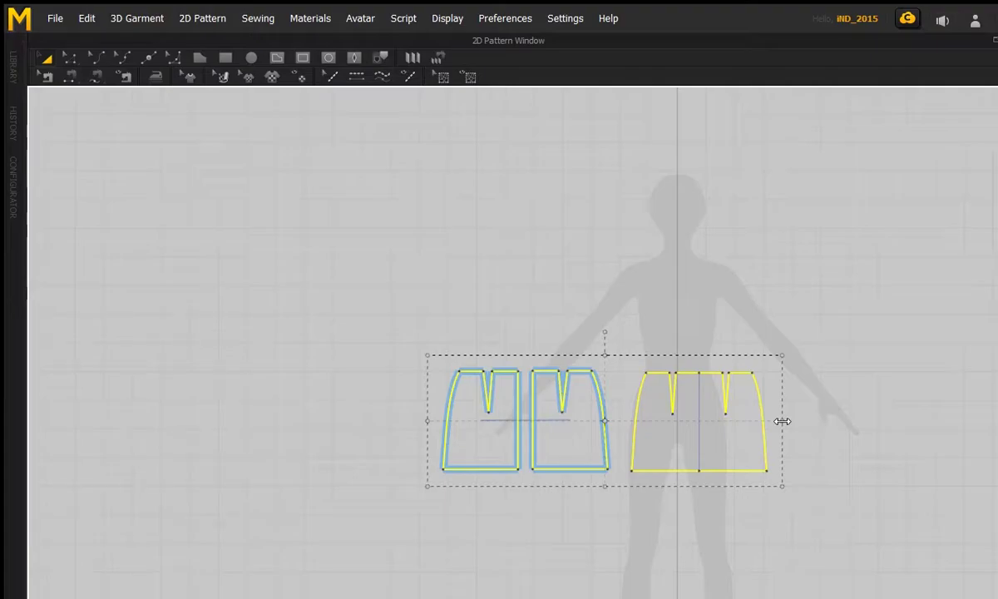
drag(778, 424, 779, 424)
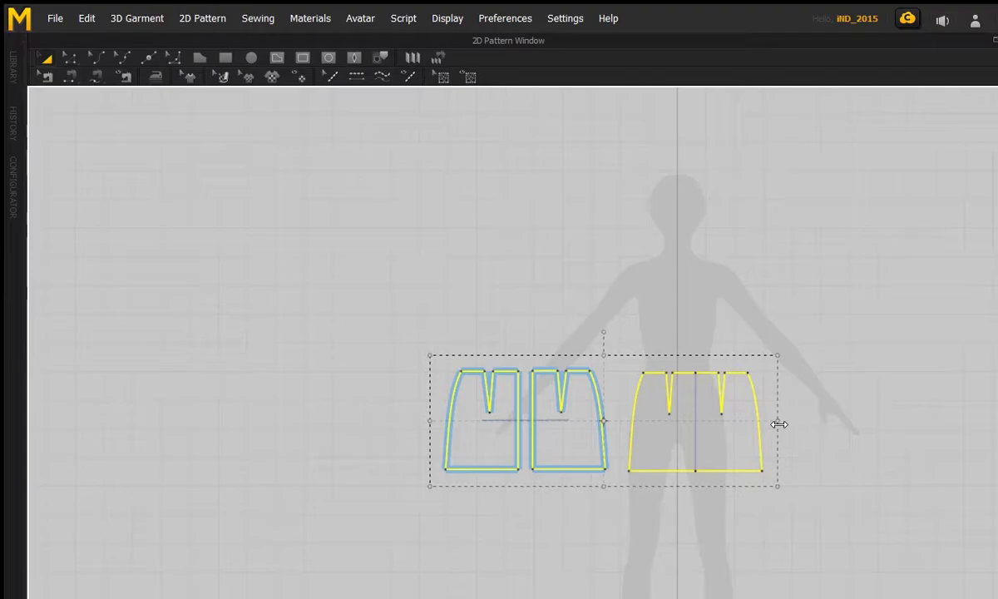
right_click(718, 422)
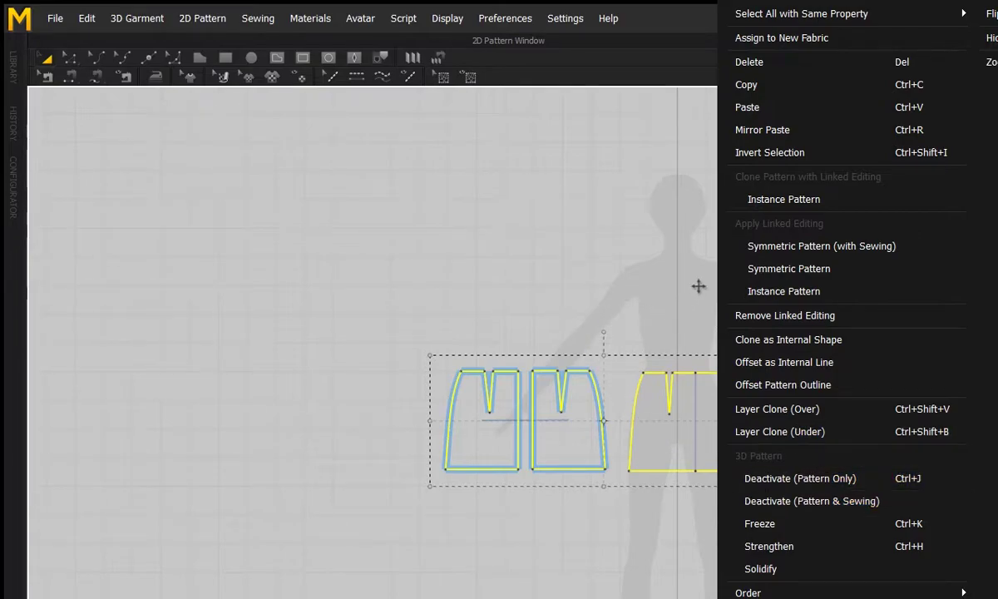
click(640, 209)
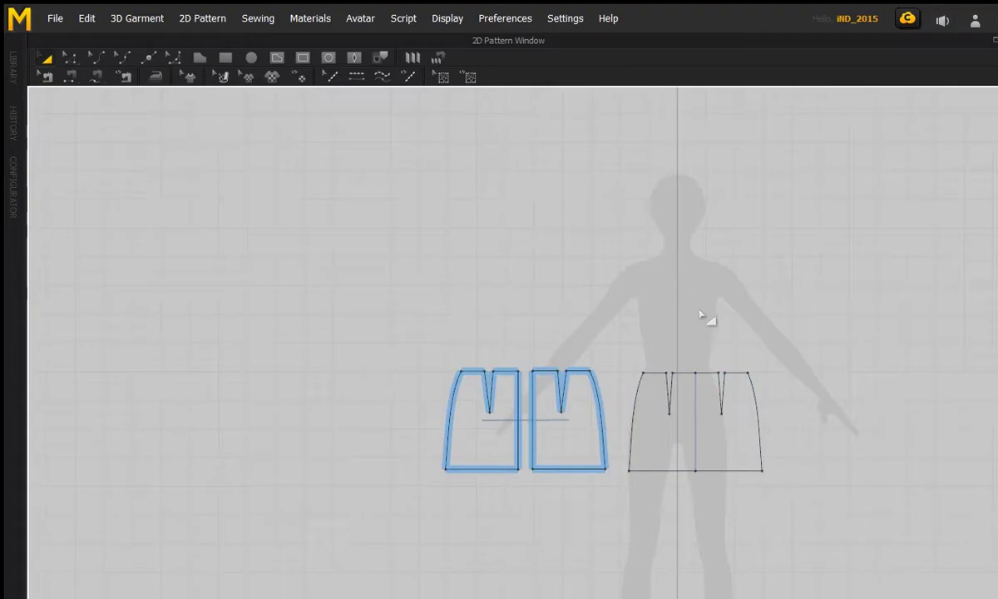
click(664, 474)
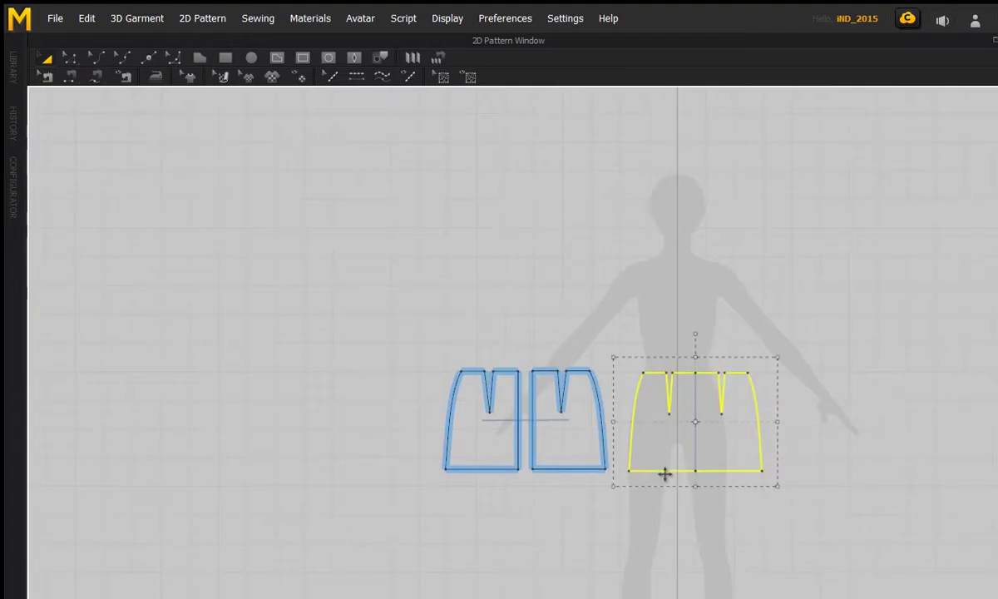
right_click(664, 473)
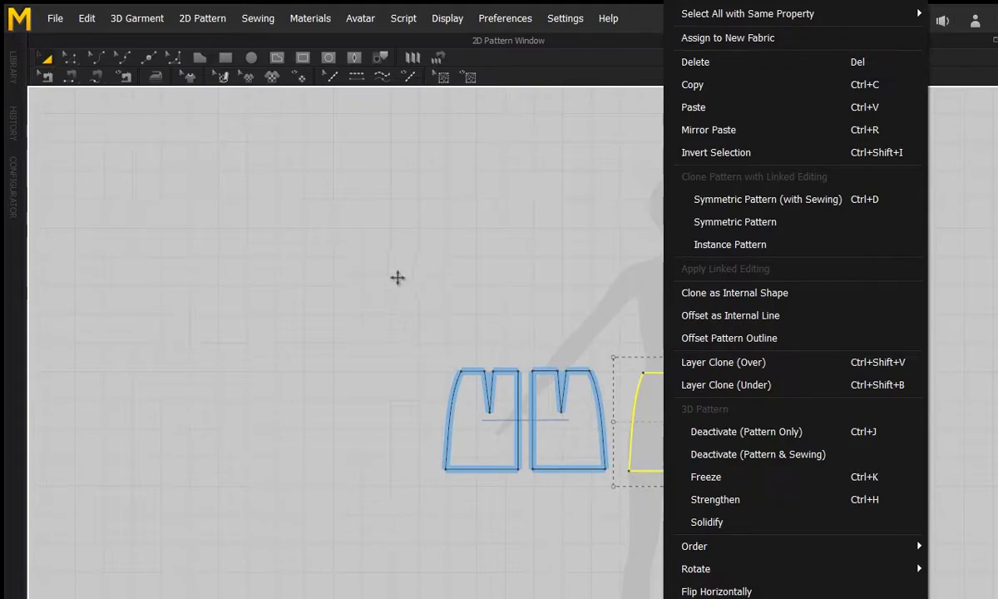
Lengthen the two linked back skirt panels by moving their hem edge far down with Edit Pattern
click(70, 59)
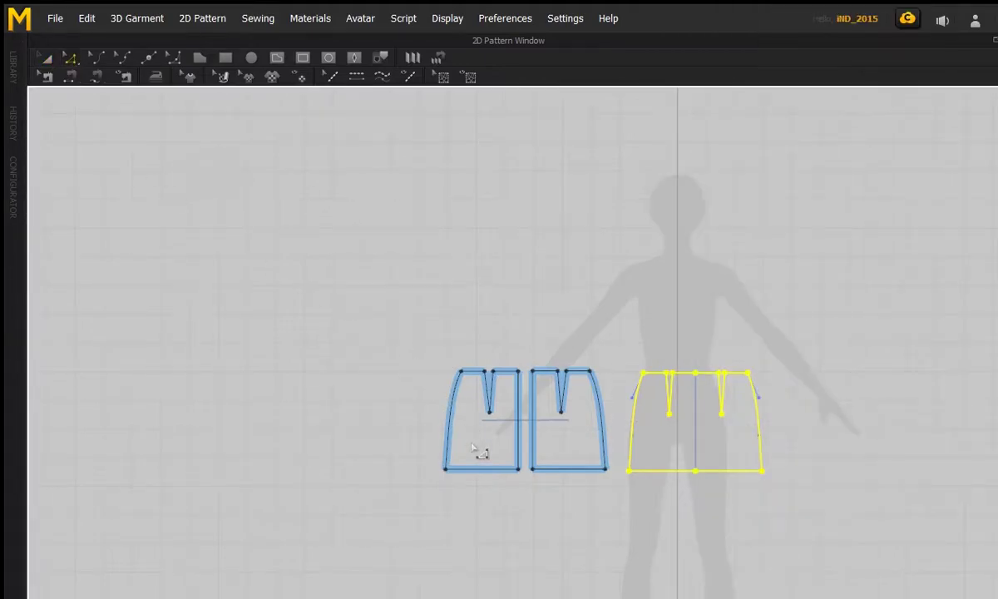
click(477, 470)
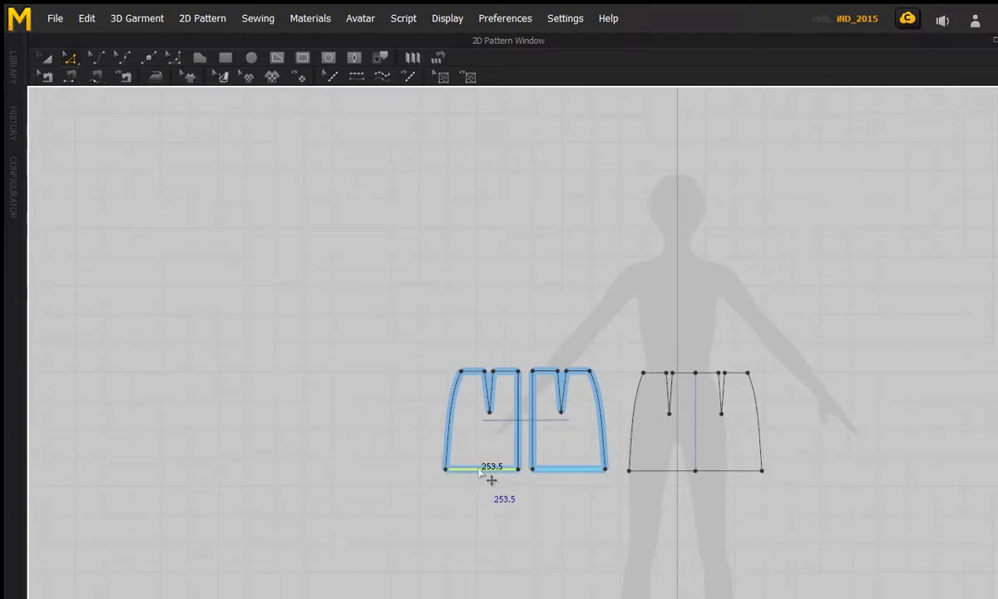
double_click(480, 470)
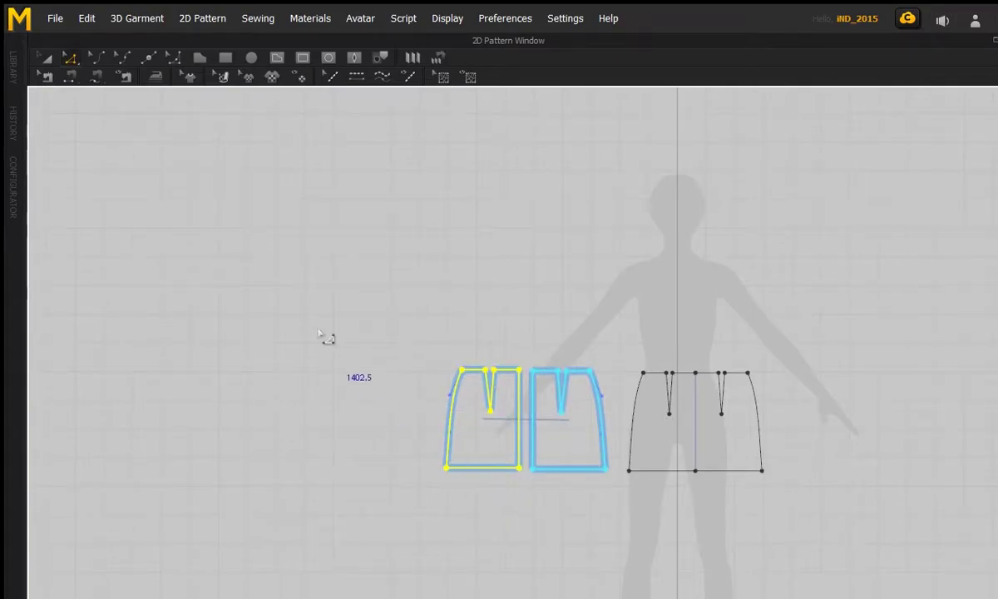
click(494, 499)
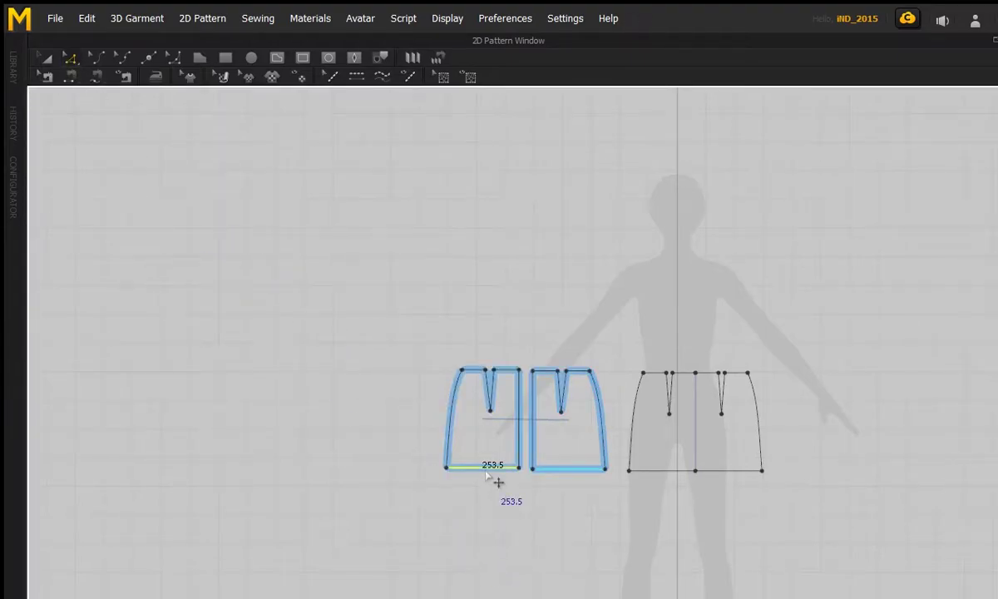
drag(487, 475, 489, 598)
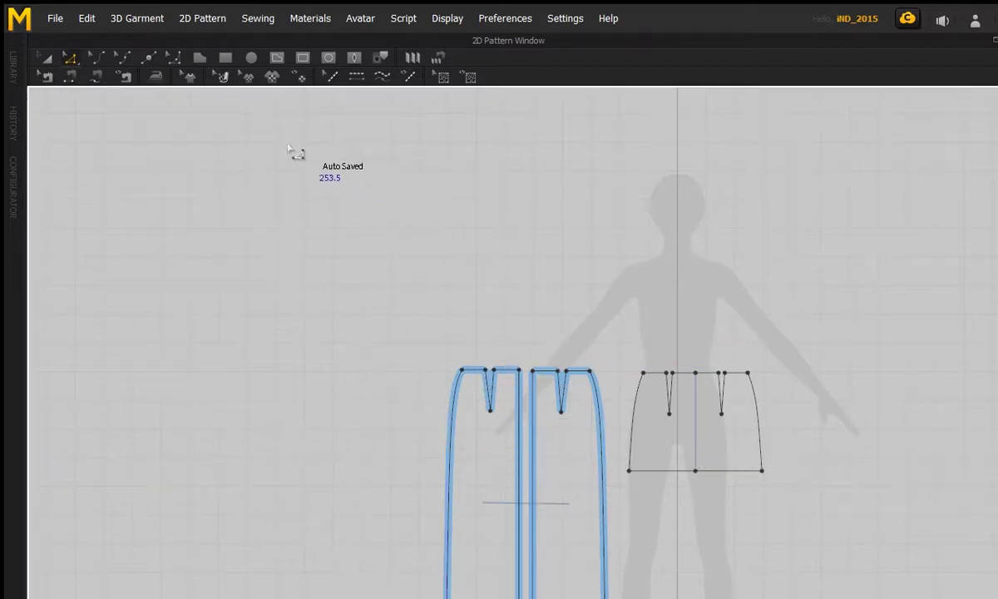
Lengthen the front skirt panel by moving both of its hem segments together far down
click(70, 57)
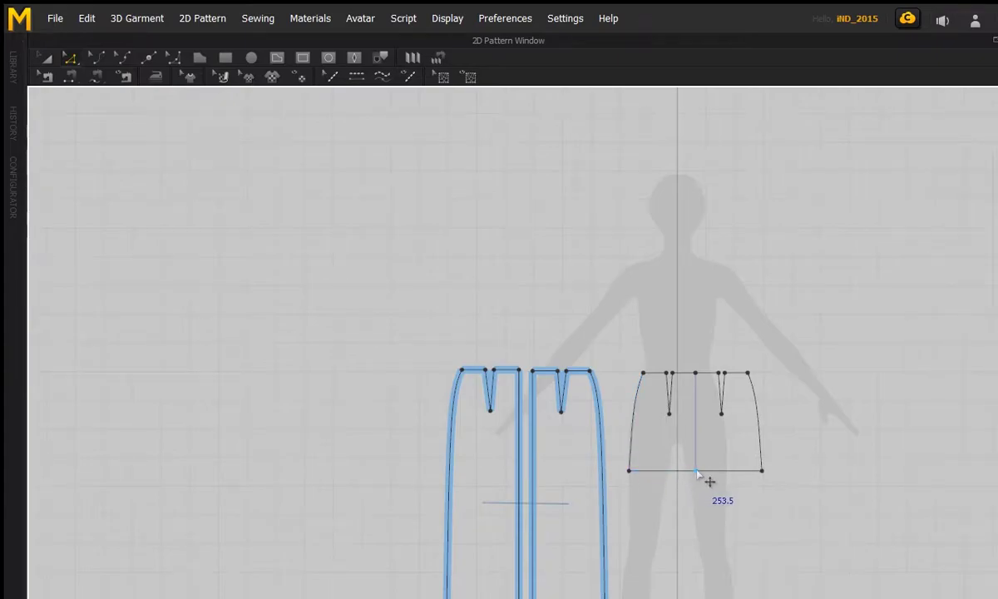
click(687, 477)
shift+click(728, 479)
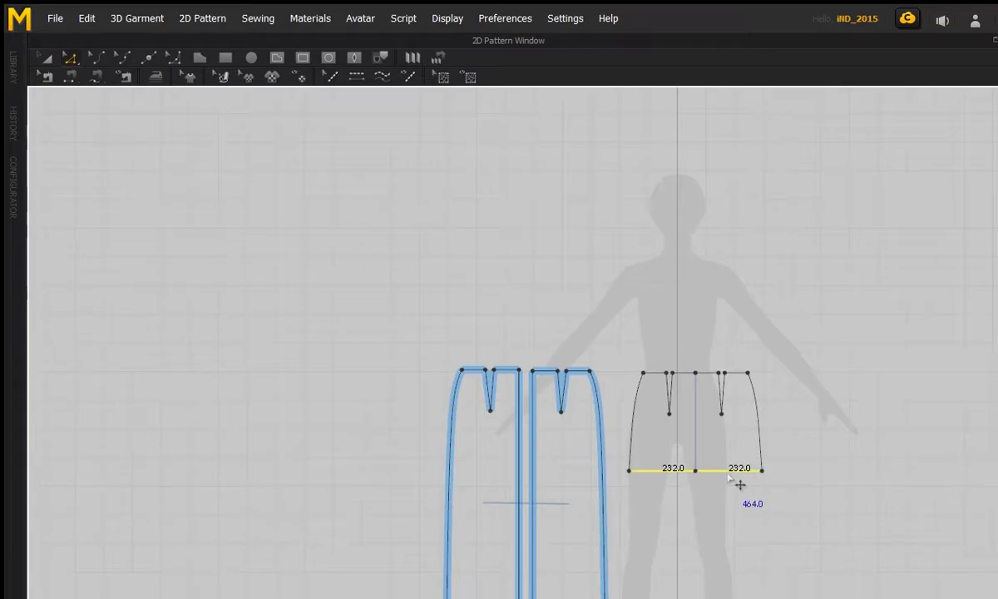
drag(717, 476, 733, 598)
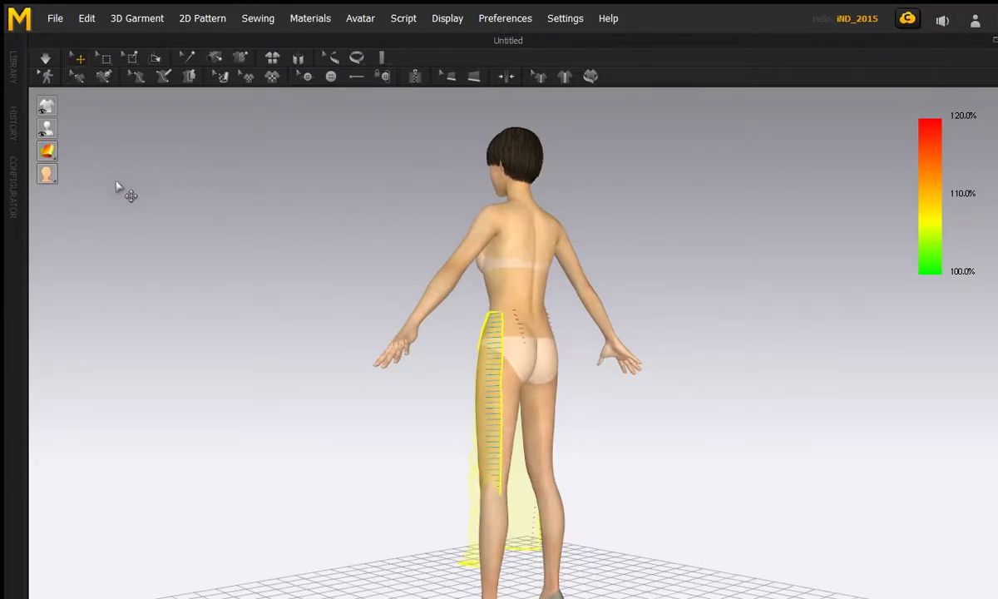
Switch the garment display from the strain map to the fabric surface and simulate the lengthened skirt on the avatar
right_drag(431, 304, 564, 399)
mouse_move(48, 151)
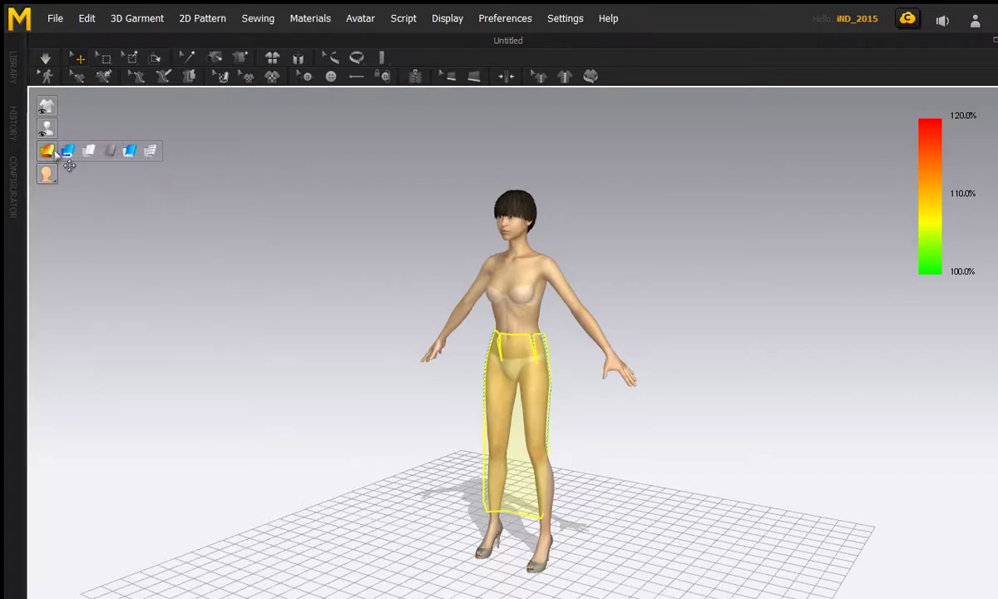
click(136, 152)
click(45, 58)
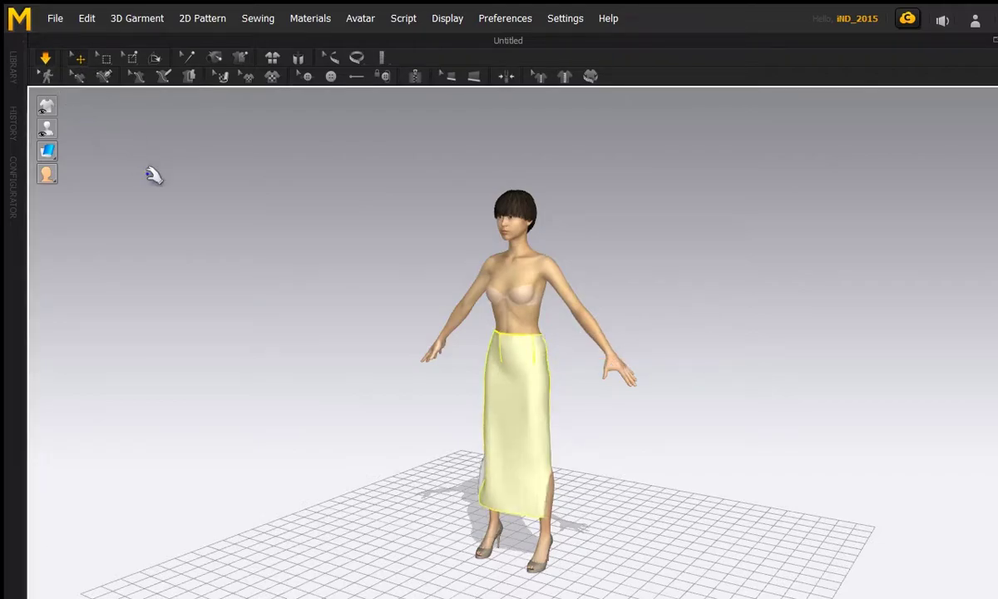
right_drag(637, 481, 586, 475)
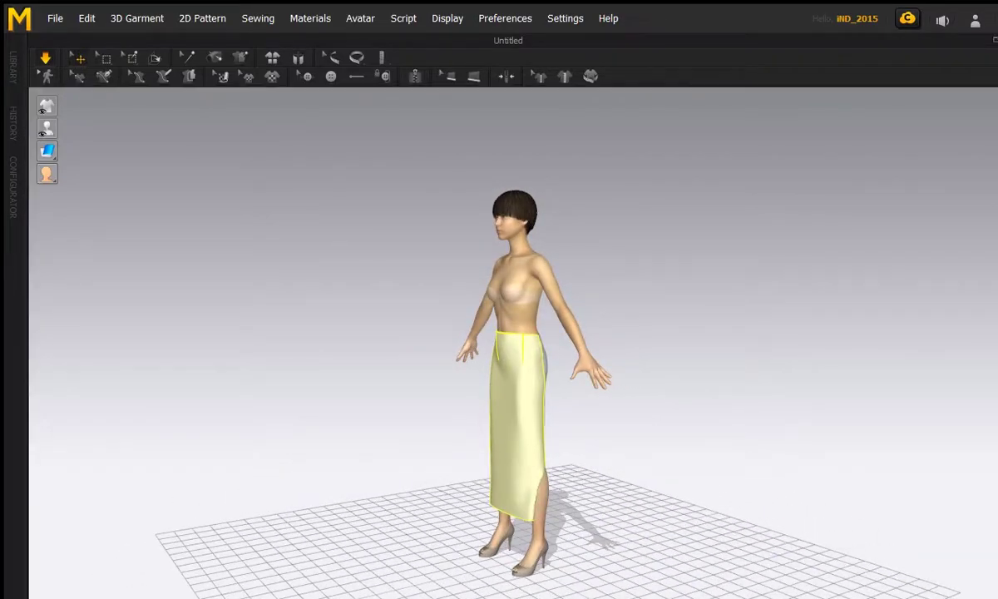
Delete the sewing that joins the front skirt panel's right-hand side seam to the outer back panel in the 2D pattern
key(Tab)
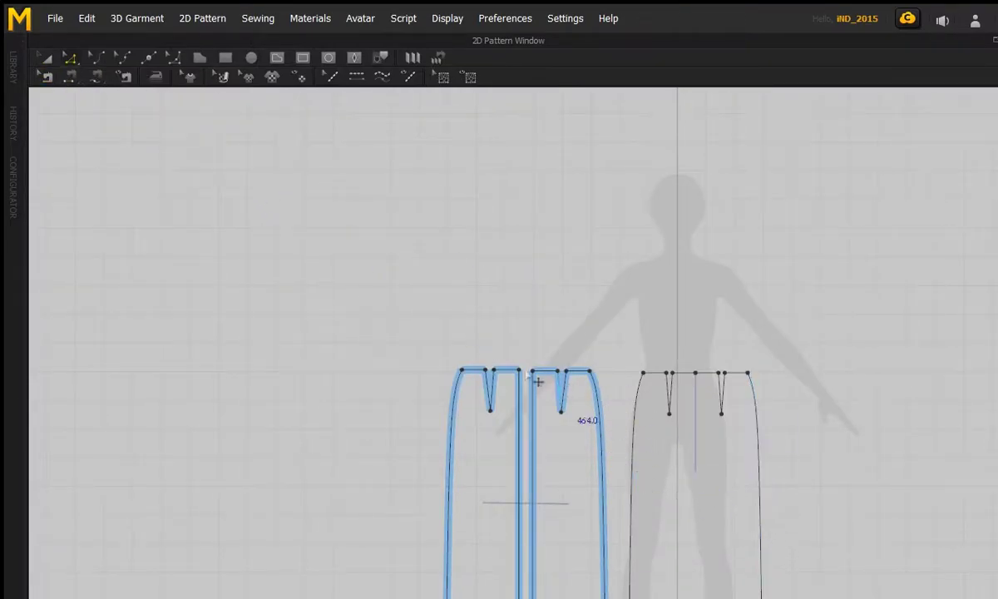
click(95, 78)
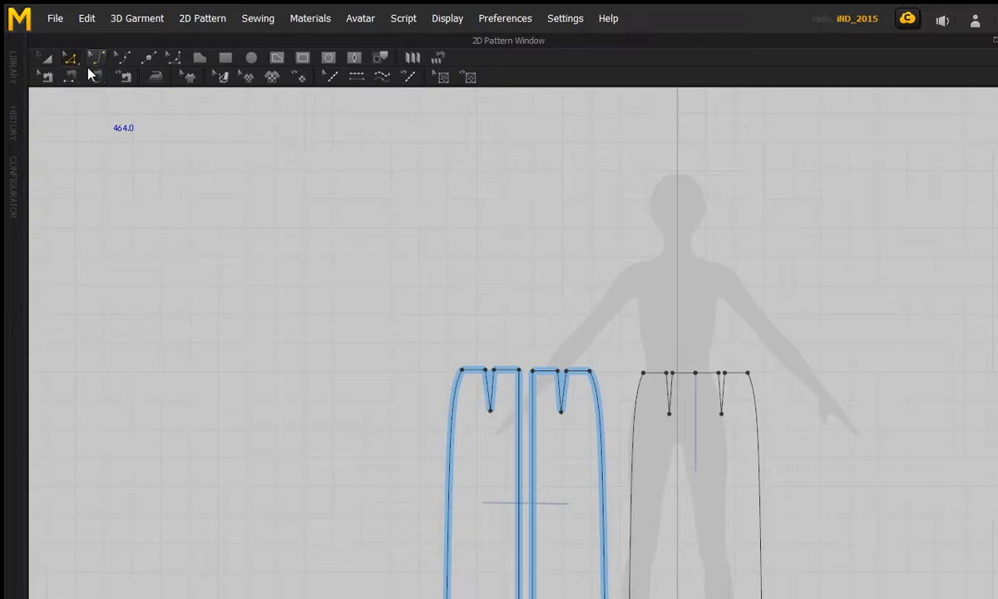
click(46, 76)
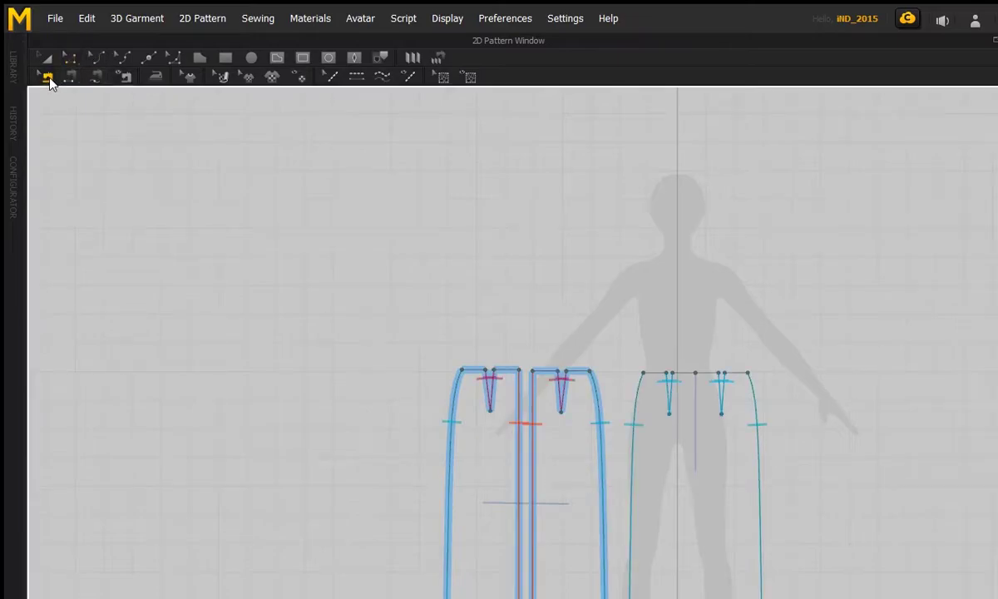
click(758, 429)
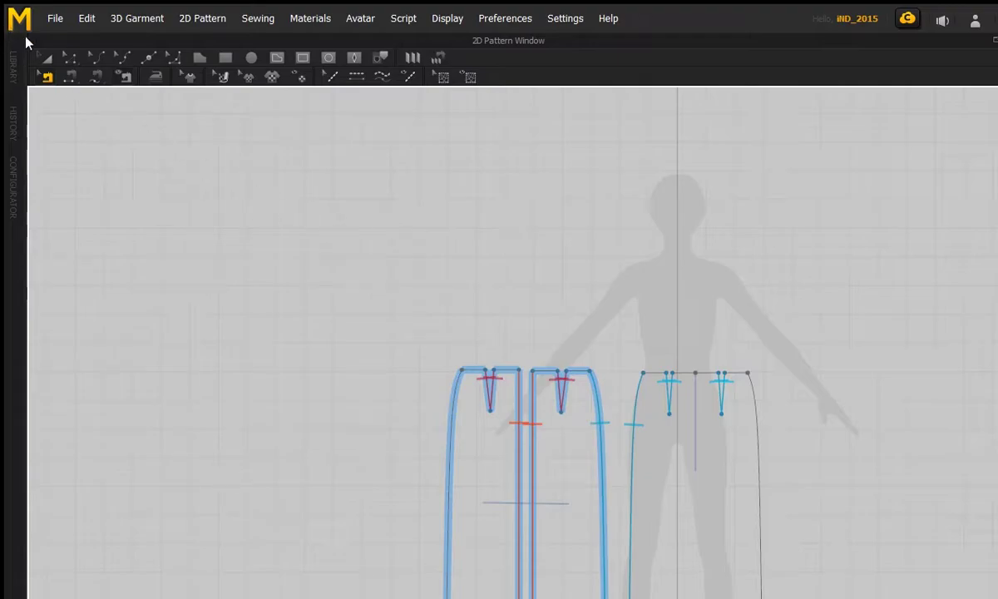
Free-sew only the upper part, about 325 mm, of the front panel's right-hand side seam to the back panel's outer edge, leaving a slit
click(97, 77)
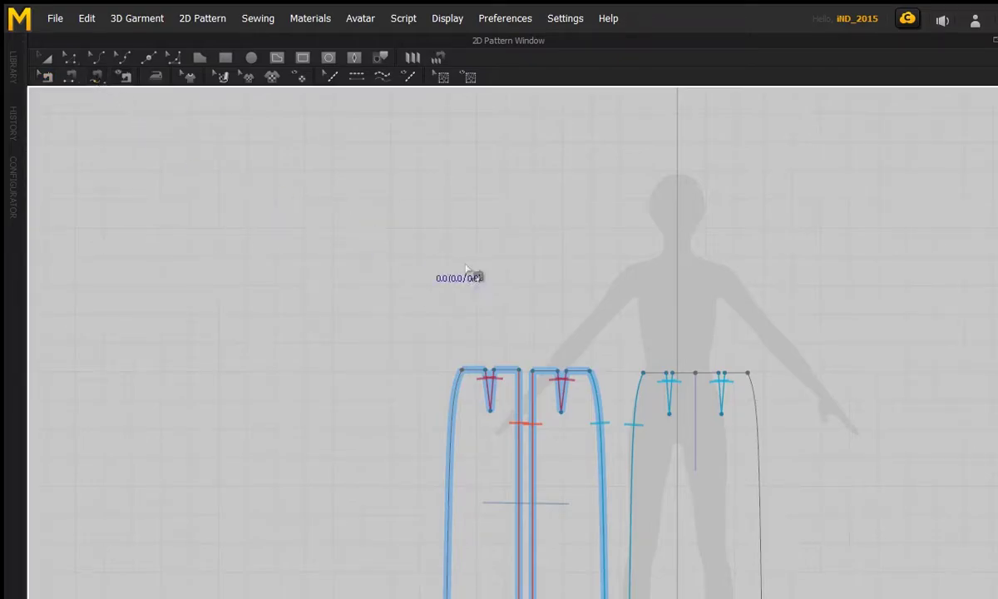
click(748, 376)
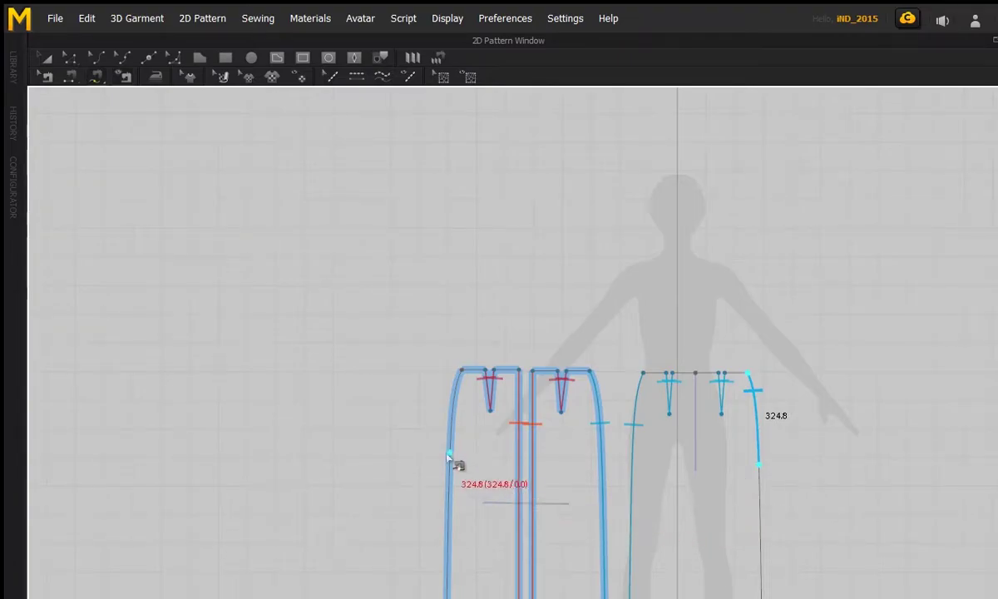
click(457, 382)
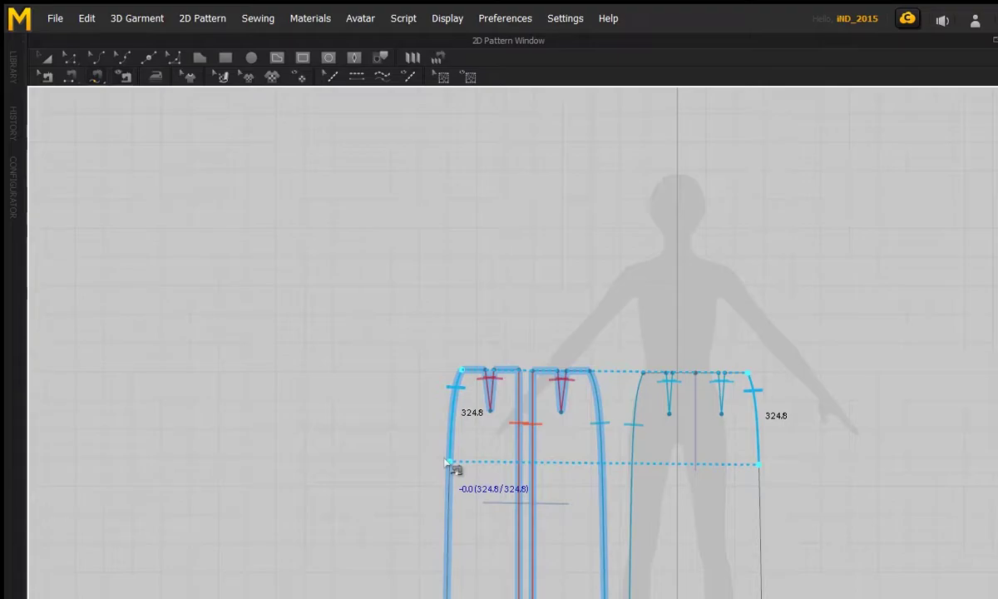
click(447, 462)
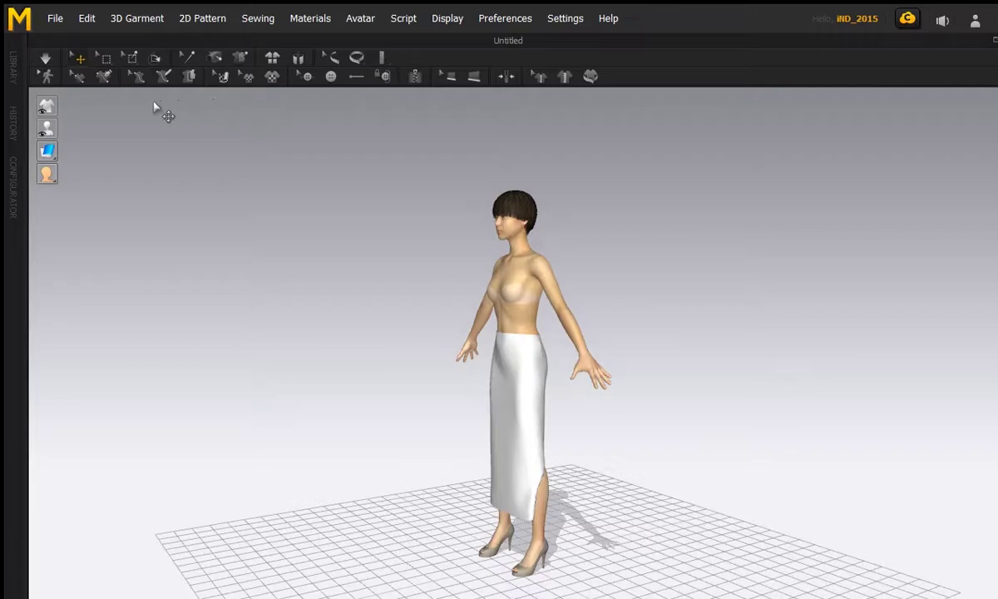
Simulate the re-sewn skirt and pull its back panel, hem and front around to test the side slit
click(46, 57)
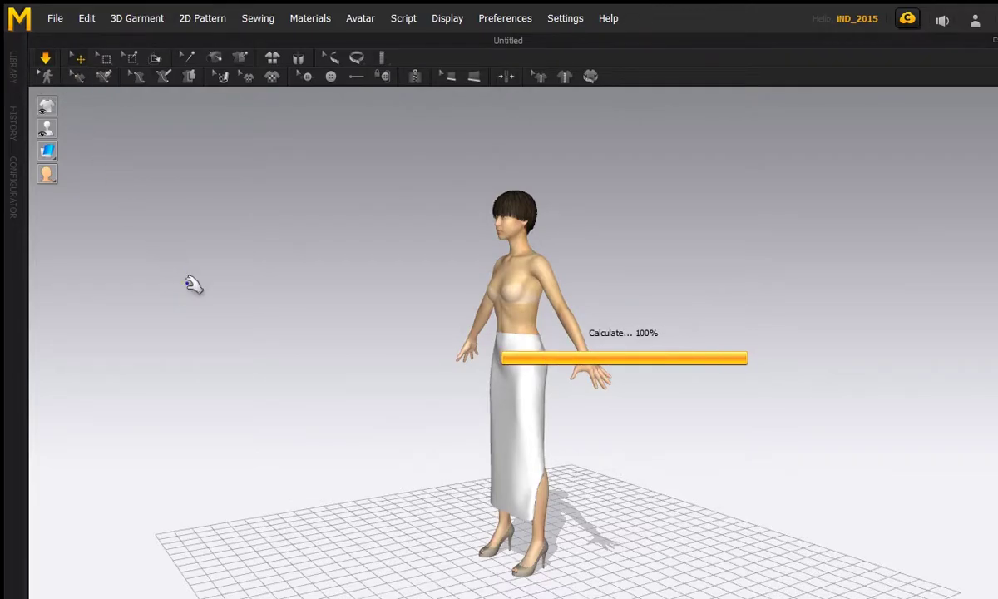
right_drag(597, 427, 332, 370)
right_drag(350, 424, 434, 451)
right_drag(516, 490, 540, 492)
drag(540, 459, 863, 410)
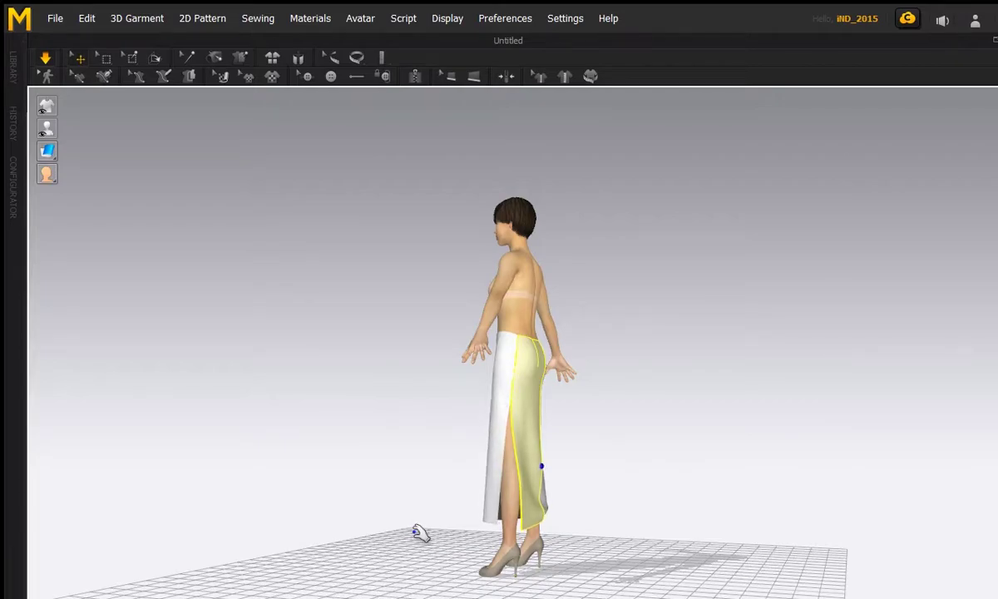
right_drag(407, 527, 730, 529)
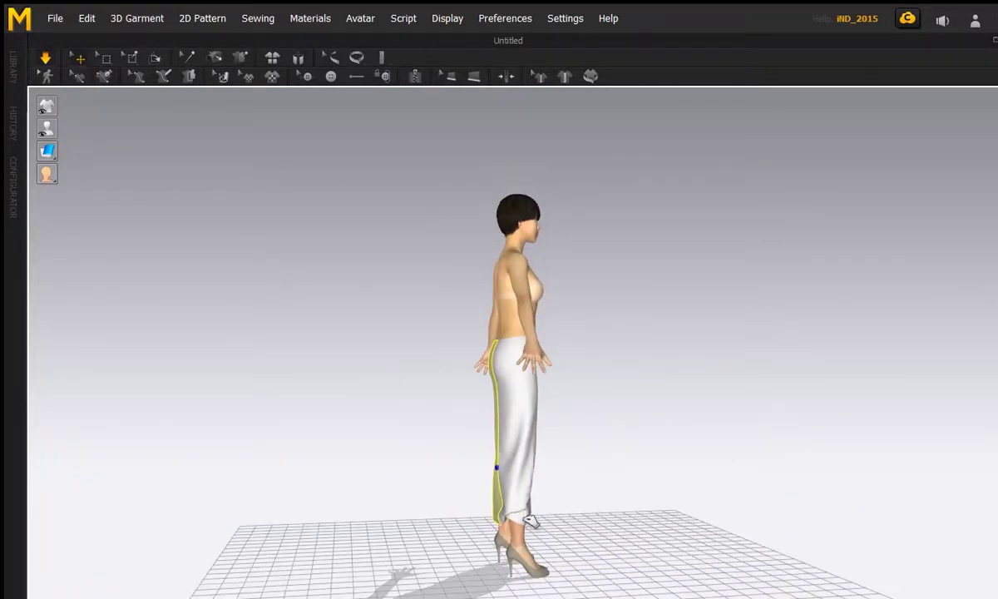
drag(529, 520, 591, 534)
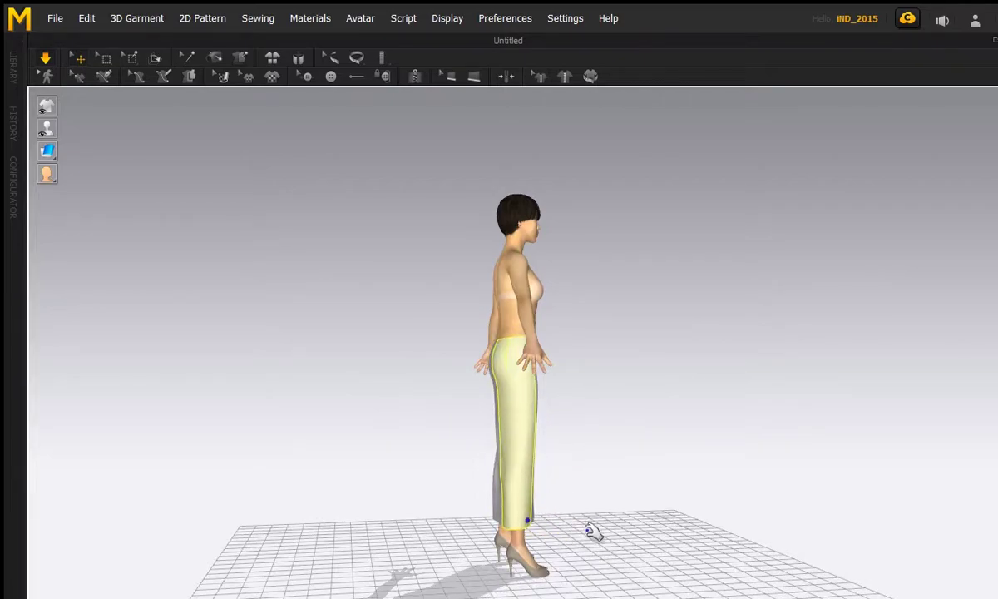
right_drag(662, 530, 474, 524)
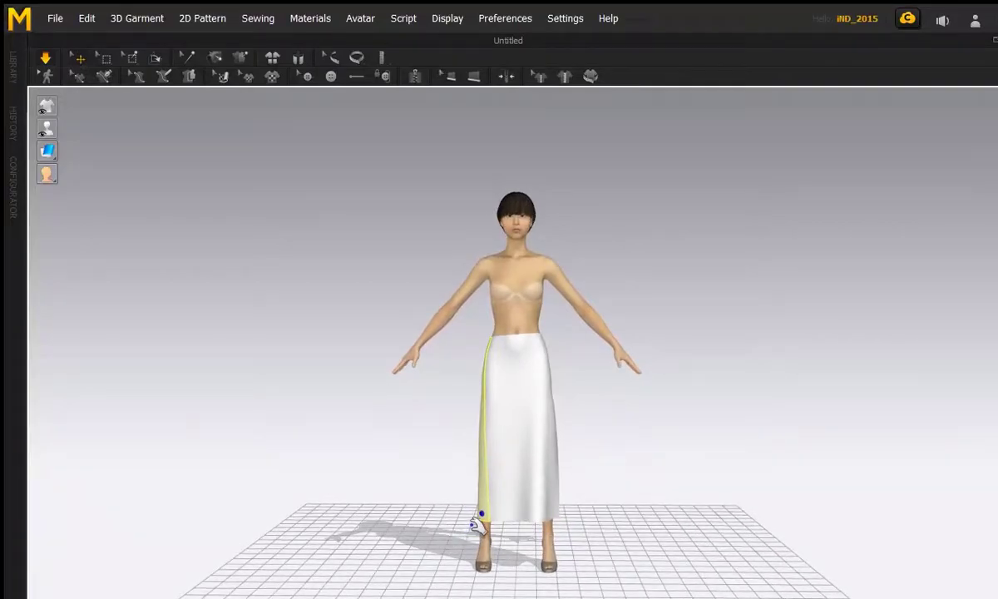
drag(486, 516, 472, 344)
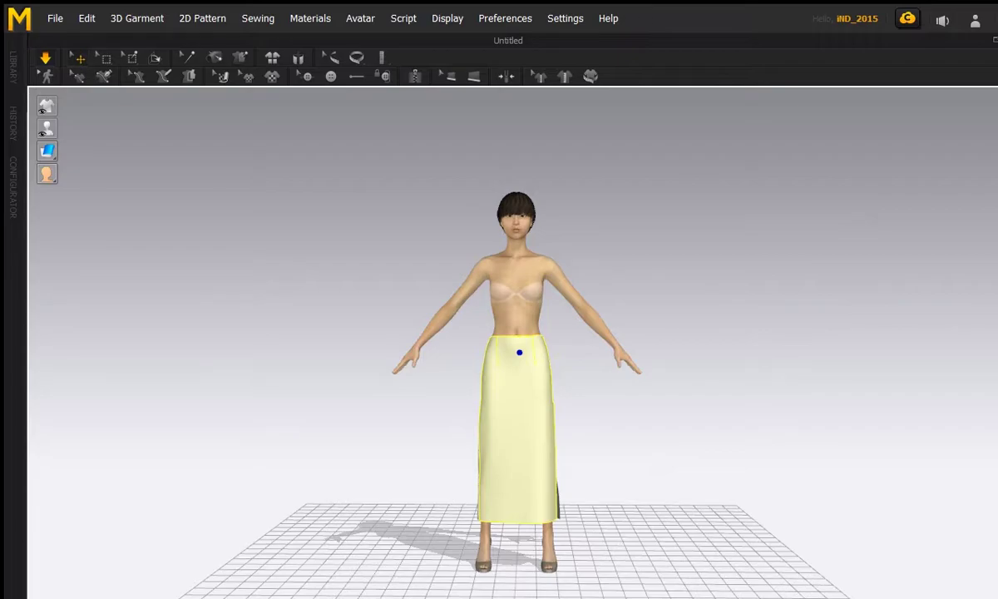
Switch to the Animation Editor and load the first Female_A motion with joint rotation and translation, moving avatar and garment to the start position
key(F3)
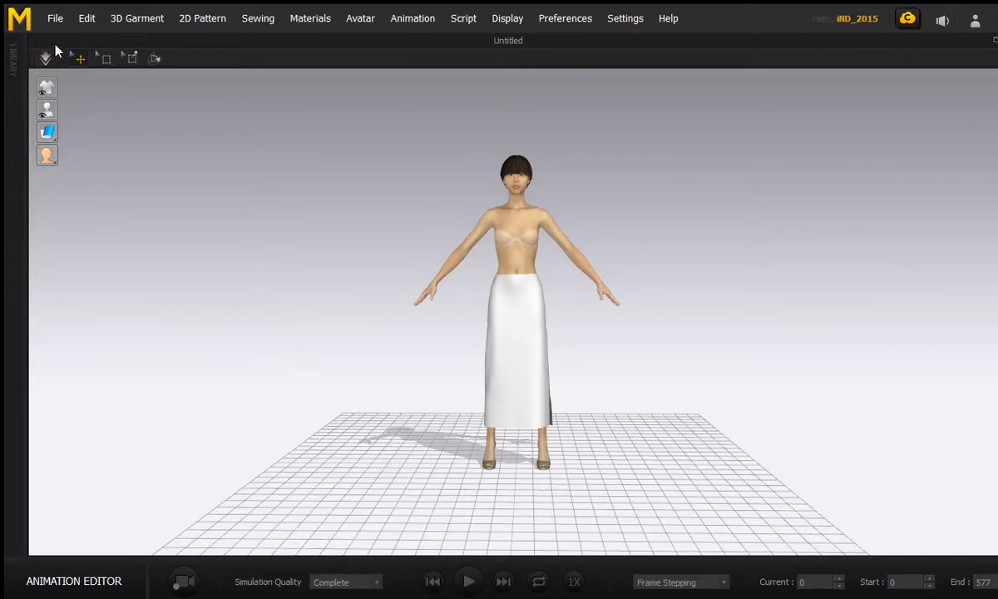
click(12, 63)
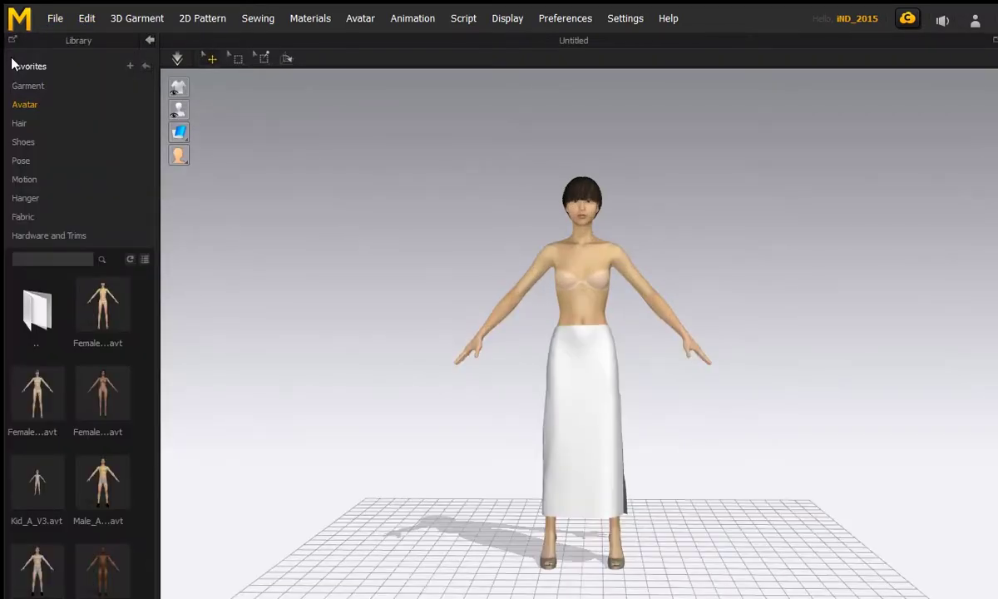
click(36, 182)
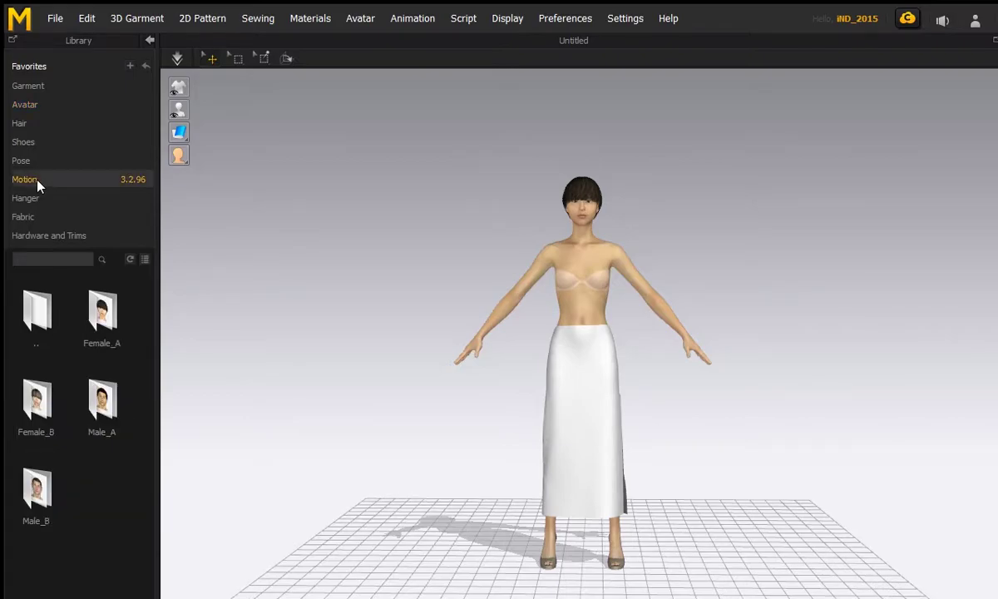
double_click(104, 324)
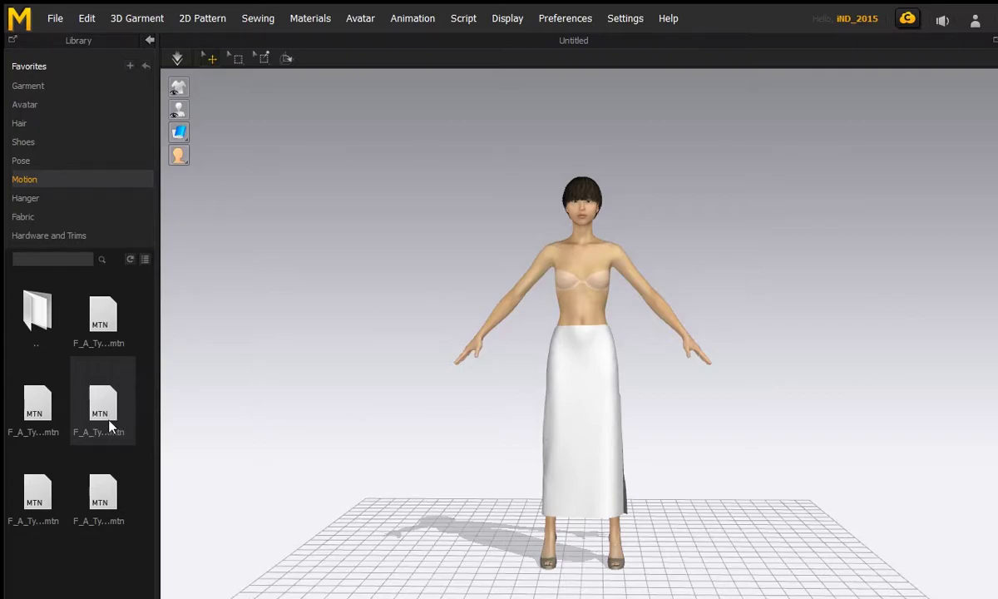
double_click(99, 325)
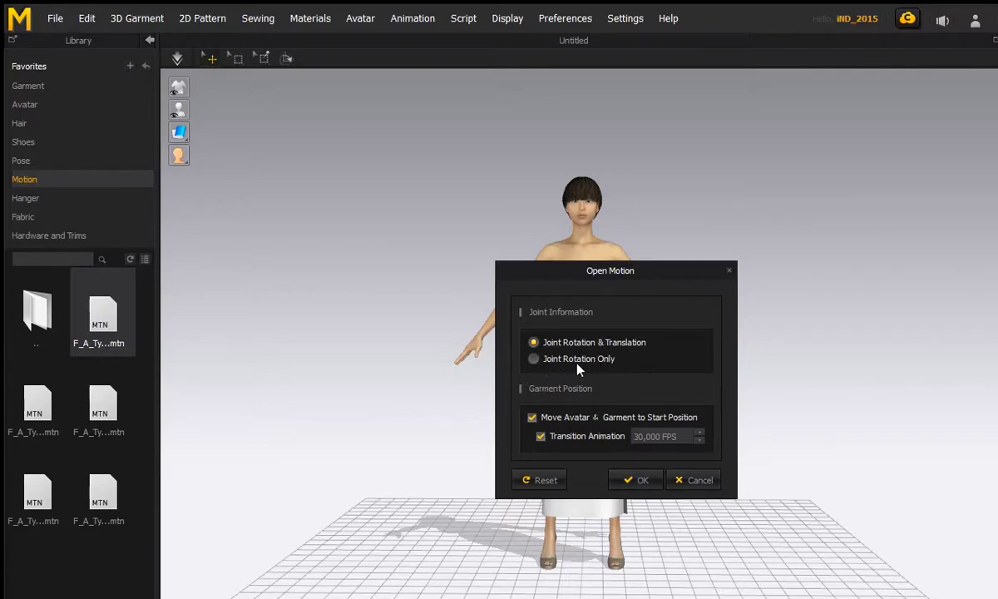
click(643, 482)
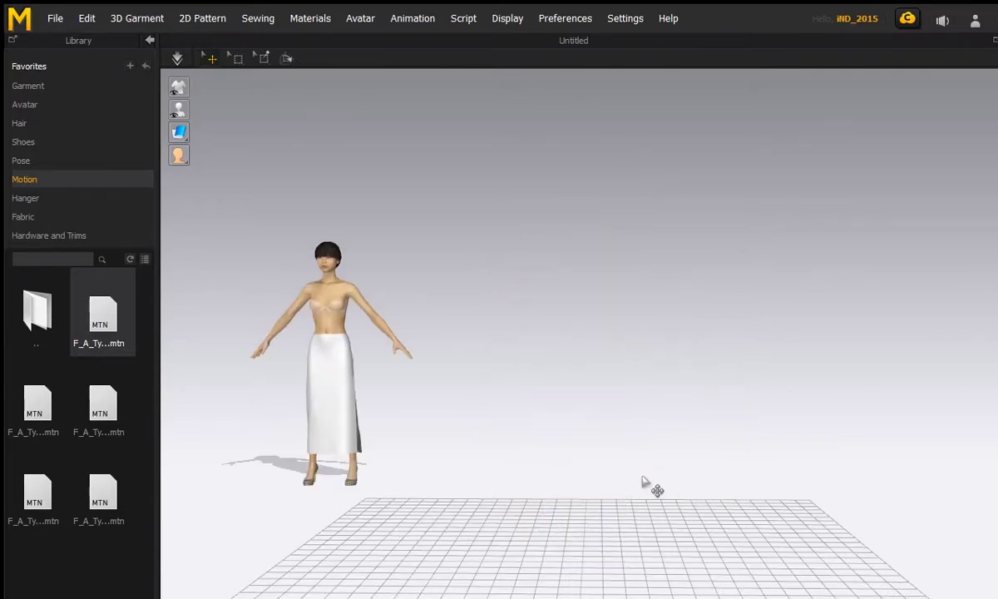
Preview the avatar's walking motion and return the animation to its first frame
scroll(479, 443, down, 1)
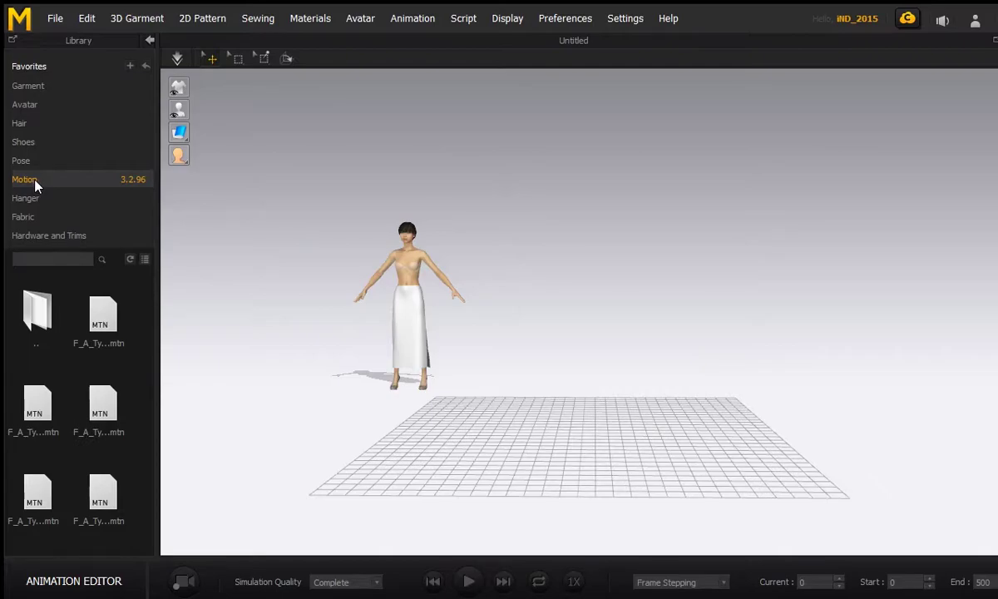
click(469, 582)
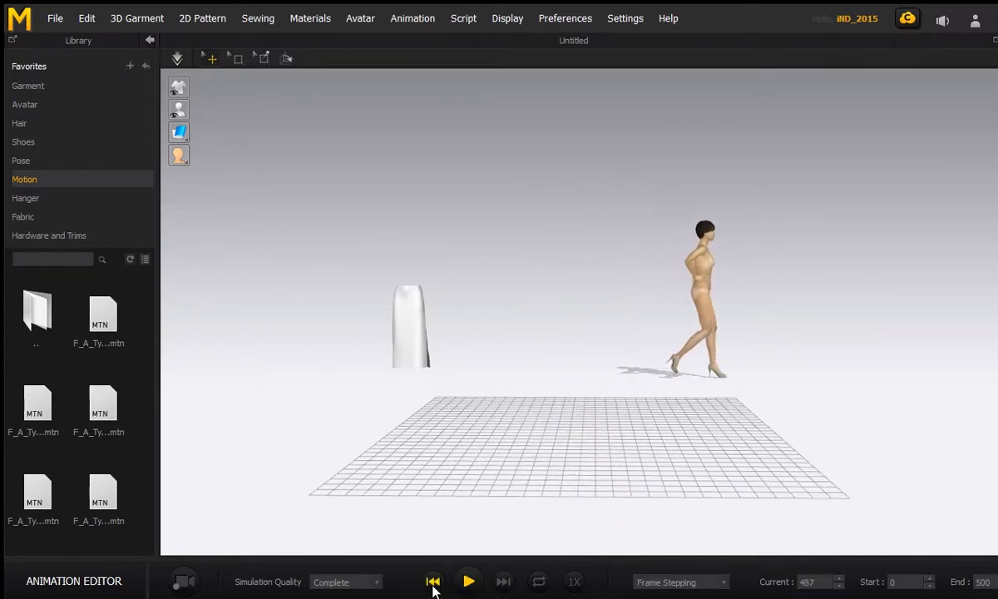
click(431, 587)
Record the skirt's simulation over the avatar's walking motion and stop the recording
click(181, 582)
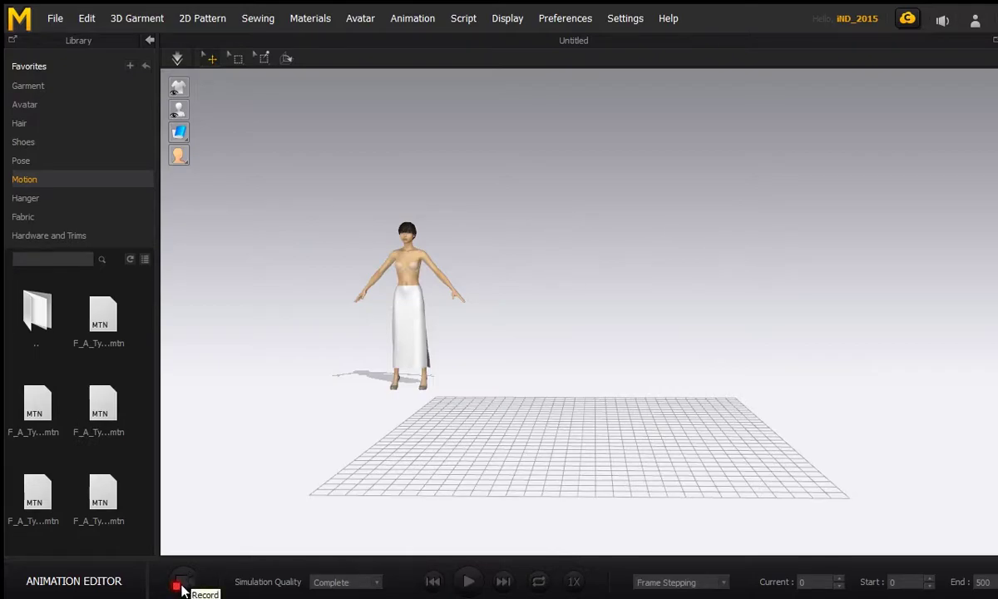
click(183, 584)
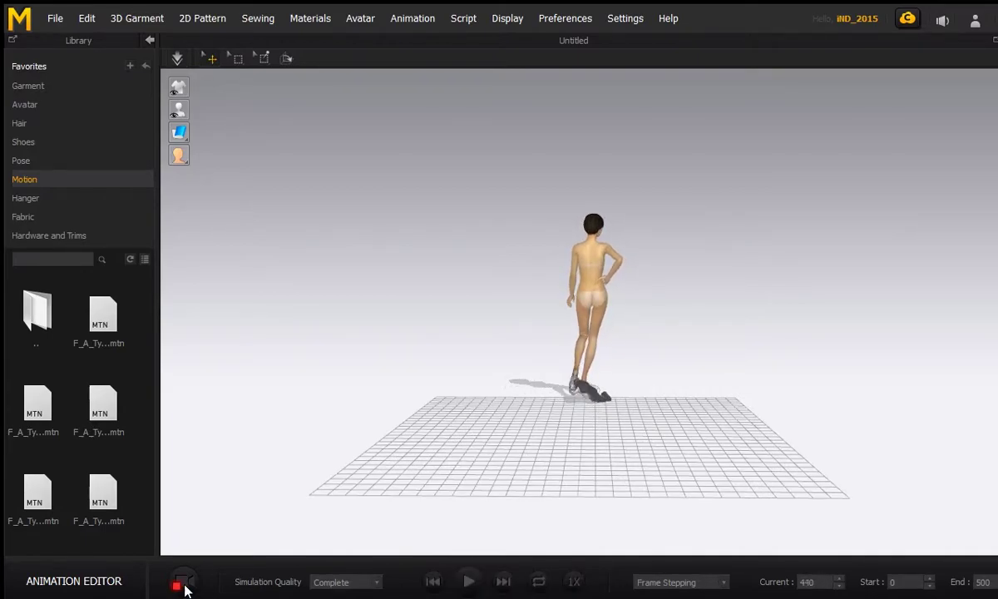
click(185, 586)
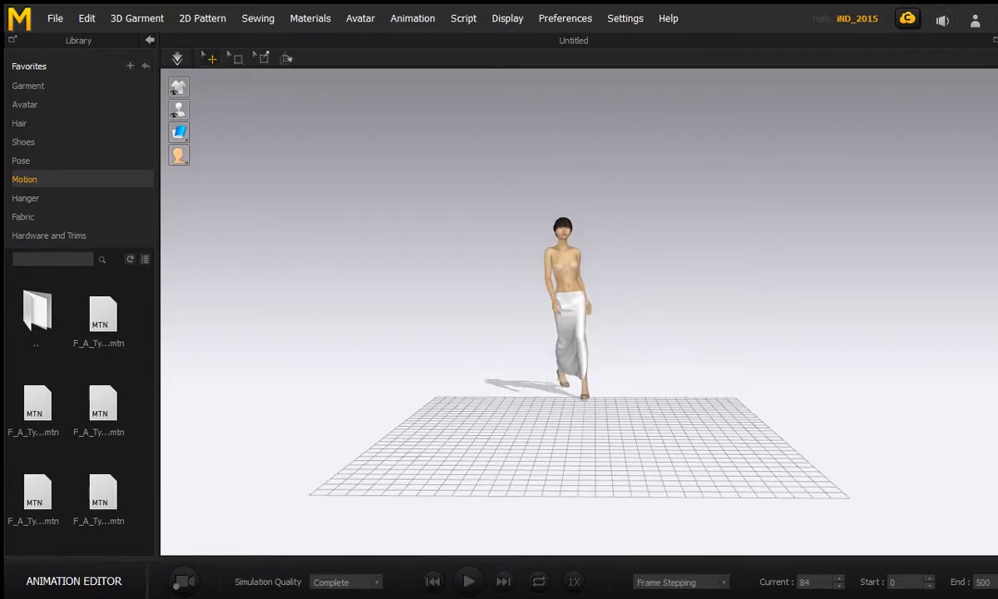
Pin the mesh along the skirt's front waistline with Pin (Box) and attach the pin to the avatar
scroll(472, 463, up, 5)
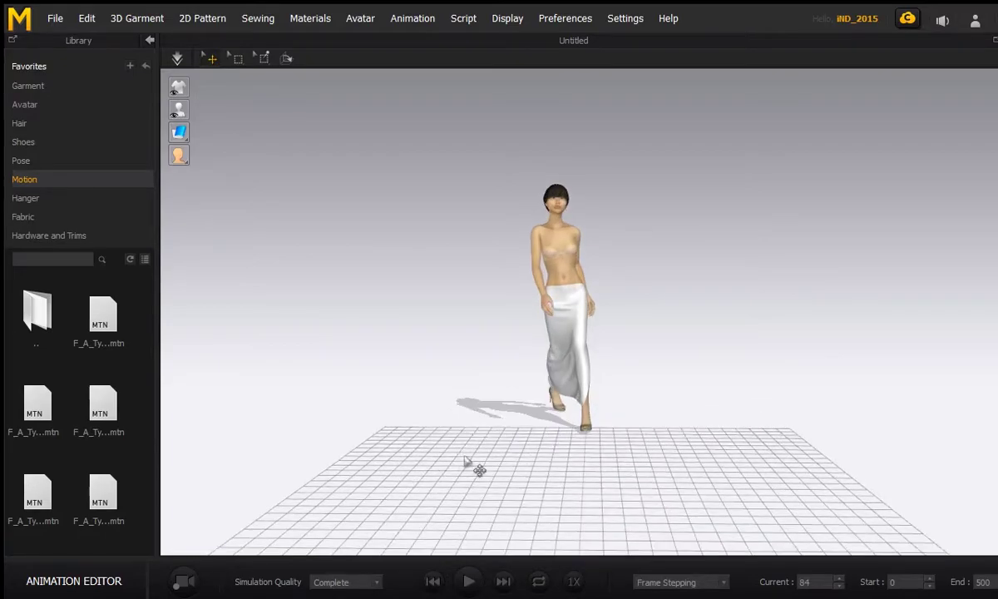
scroll(479, 466, up, 6)
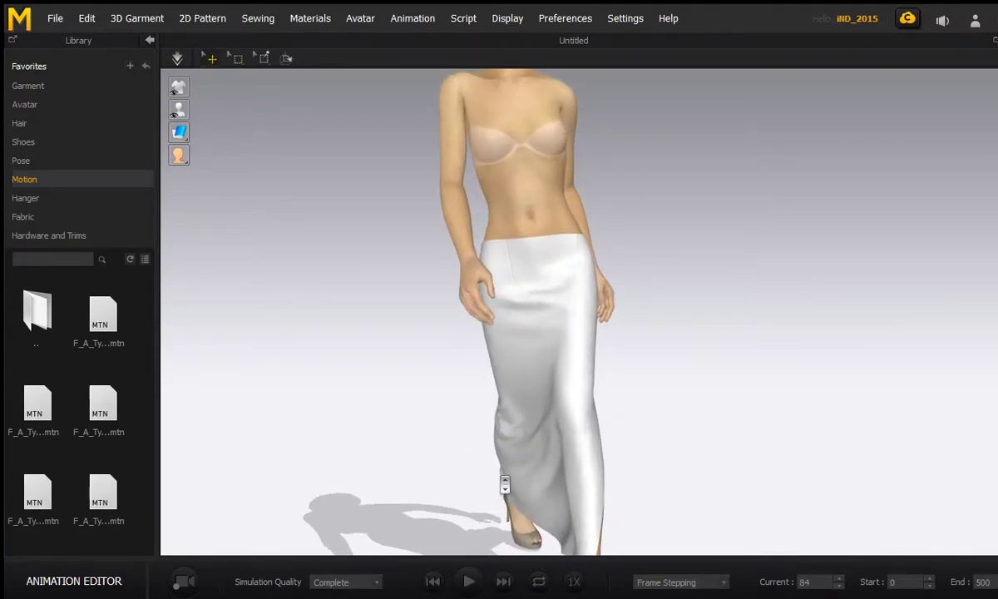
scroll(494, 489, up, 1)
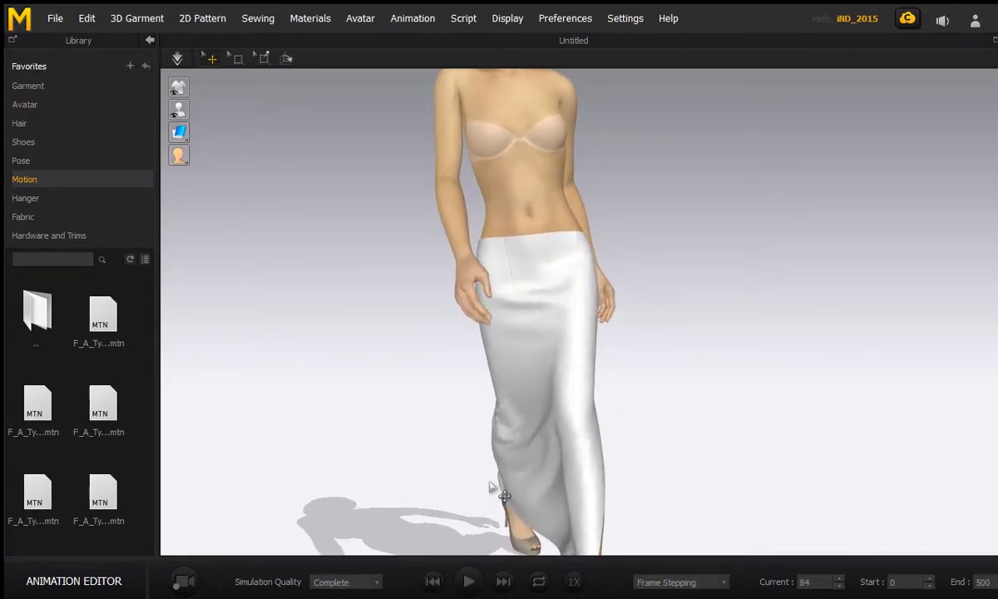
click(264, 58)
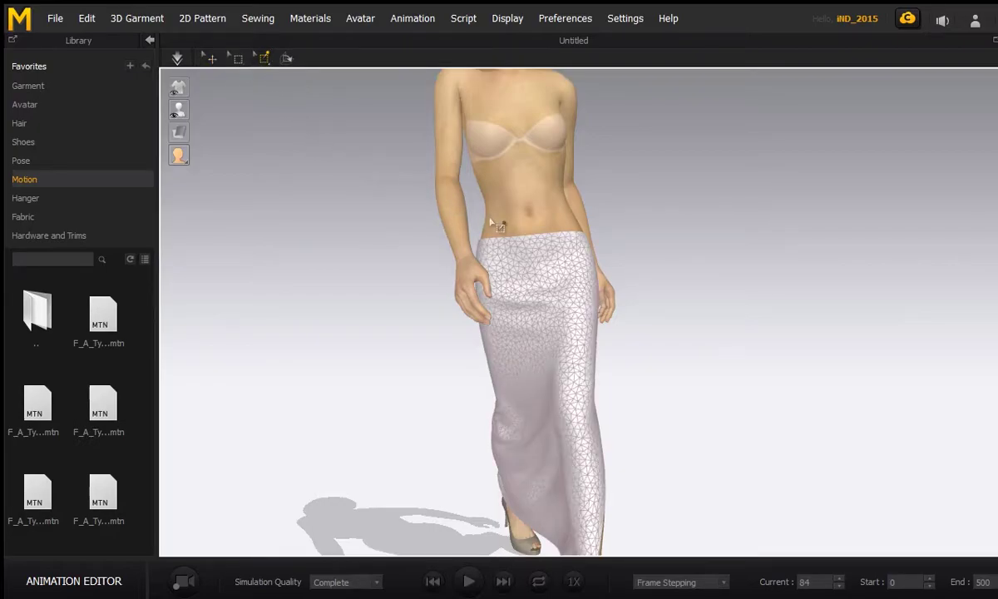
click(482, 237)
drag(487, 247, 592, 249)
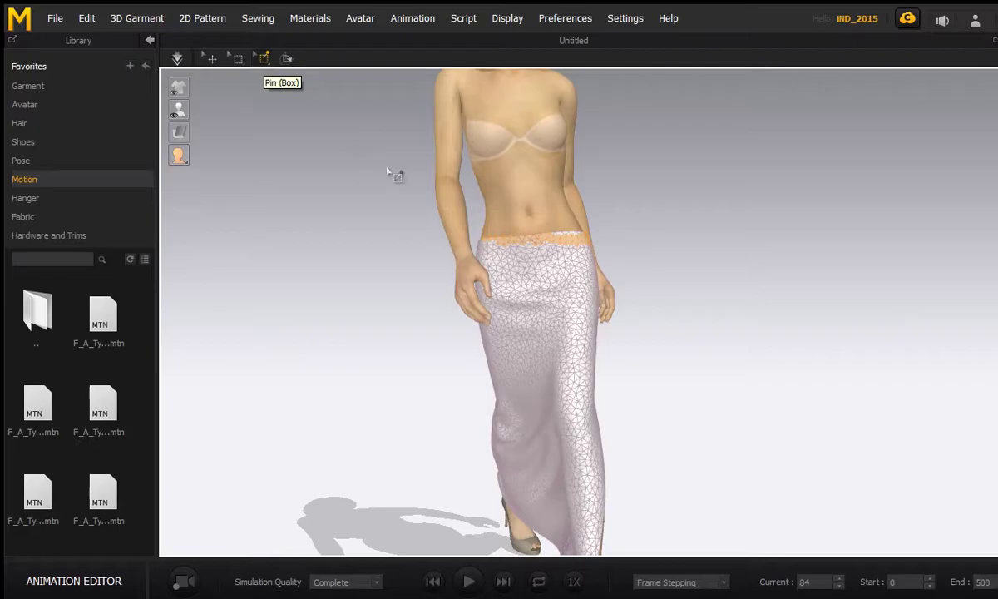
right_click(539, 241)
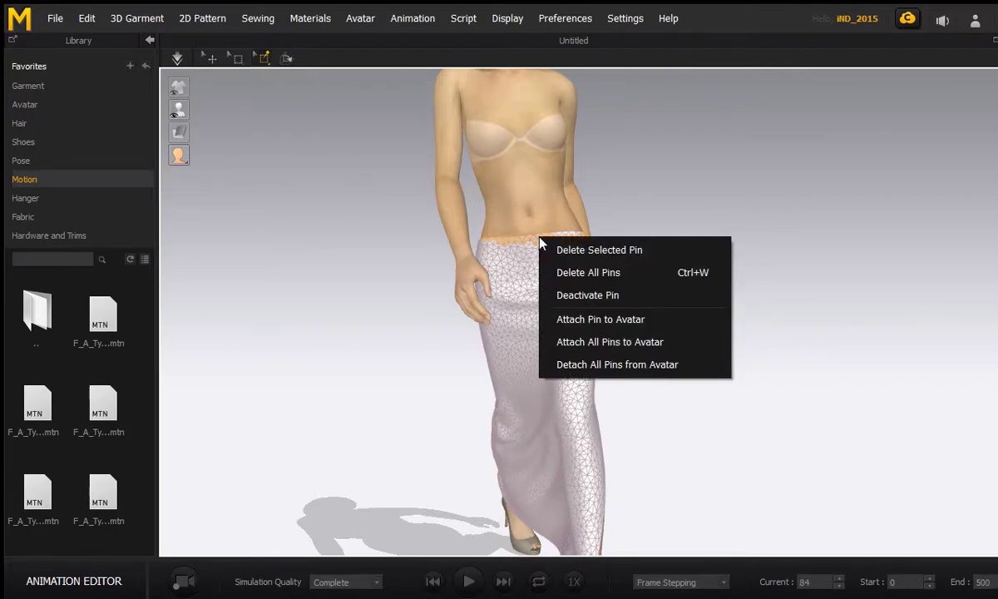
click(595, 323)
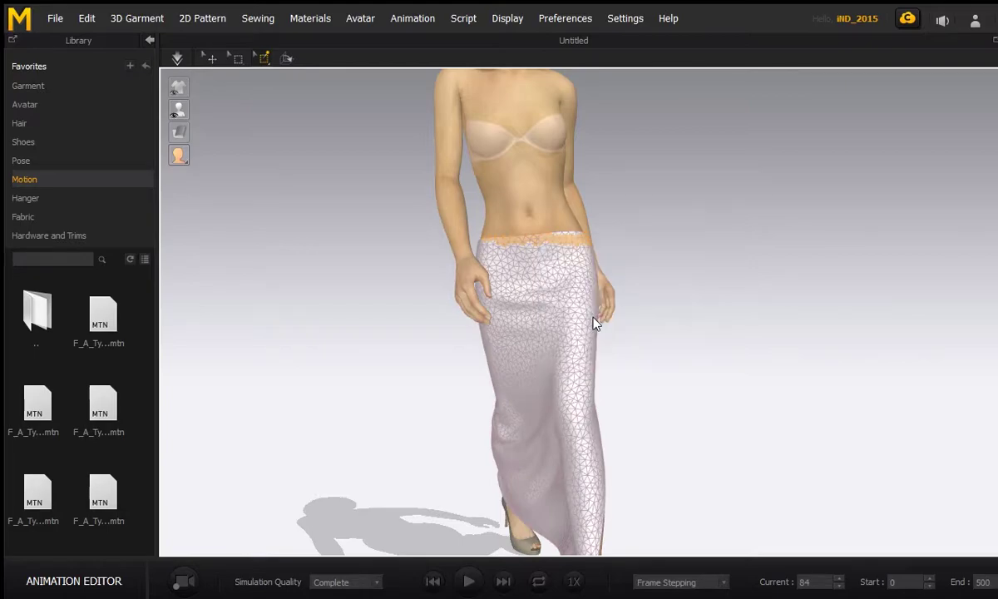
Pin the mesh along the skirt's back waistline with Pin (Box) and attach the pin to the avatar
right_drag(651, 272, 778, 309)
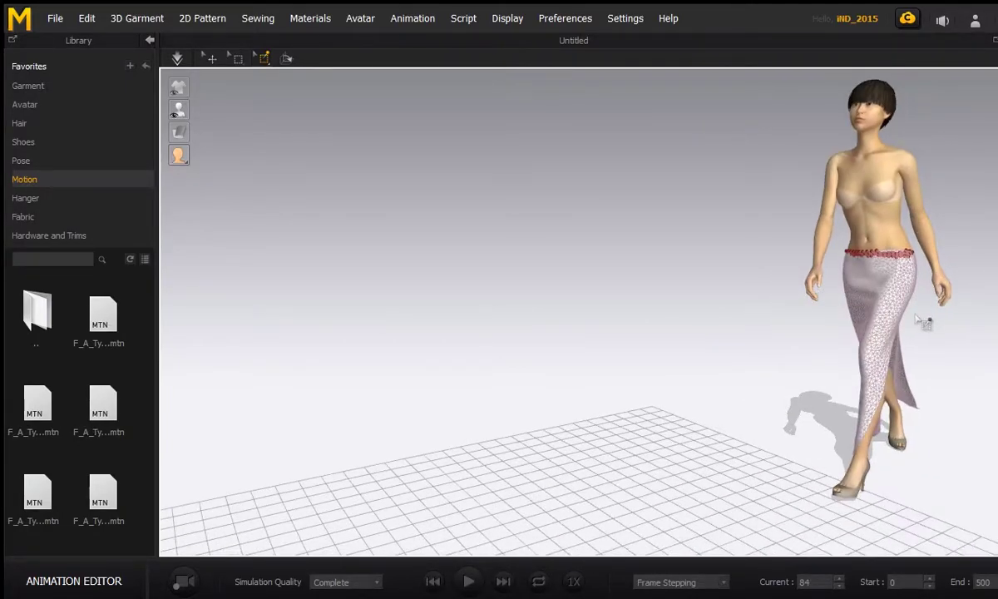
right_drag(902, 322, 757, 336)
key(8)
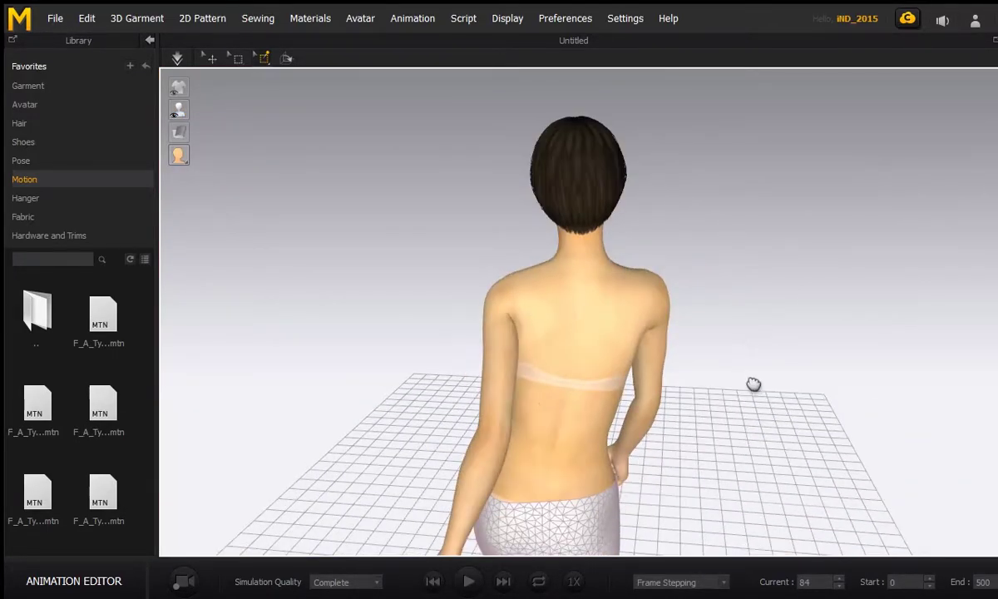
middle_drag(753, 384, 778, 272)
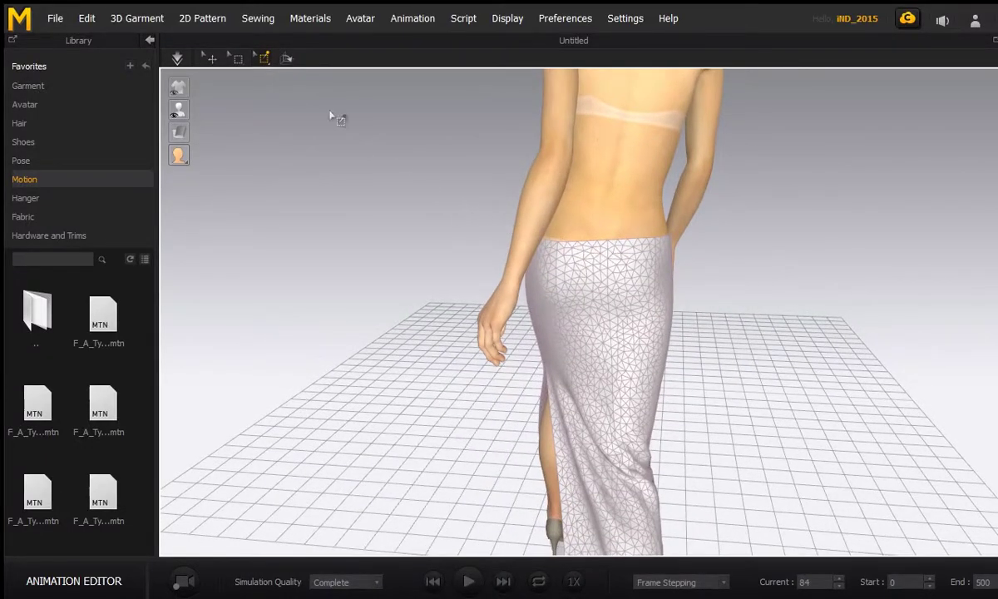
click(262, 60)
drag(554, 242, 669, 252)
right_click(616, 244)
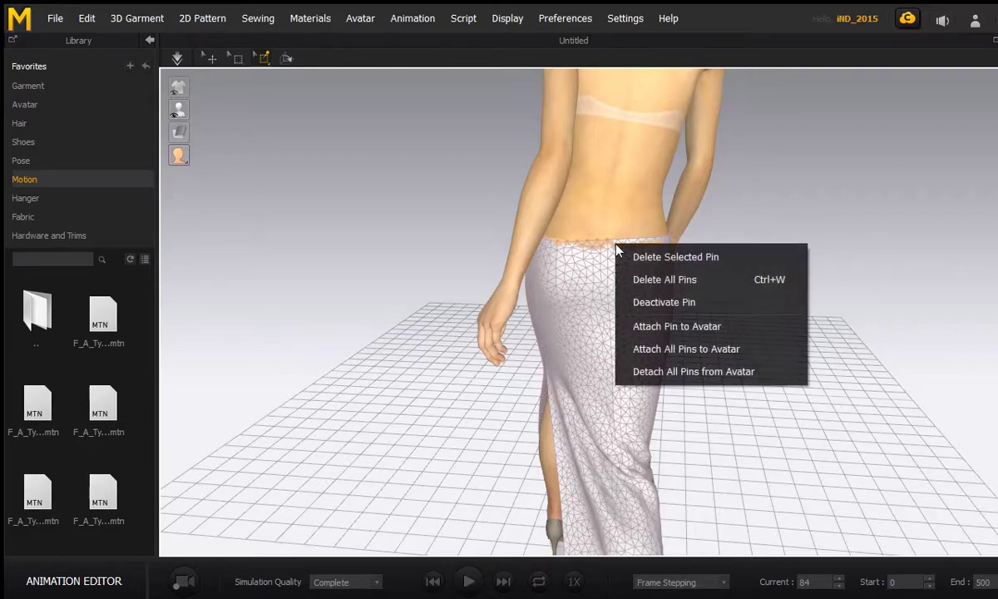
click(699, 327)
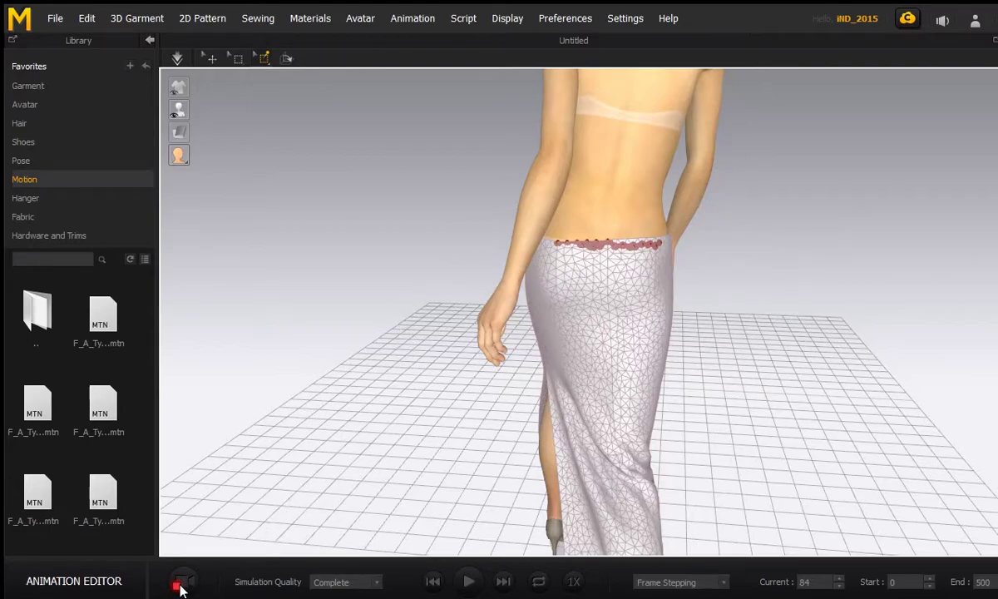
Record the skirt's simulation over the walking motion again with the front and back waistline pinned
click(179, 585)
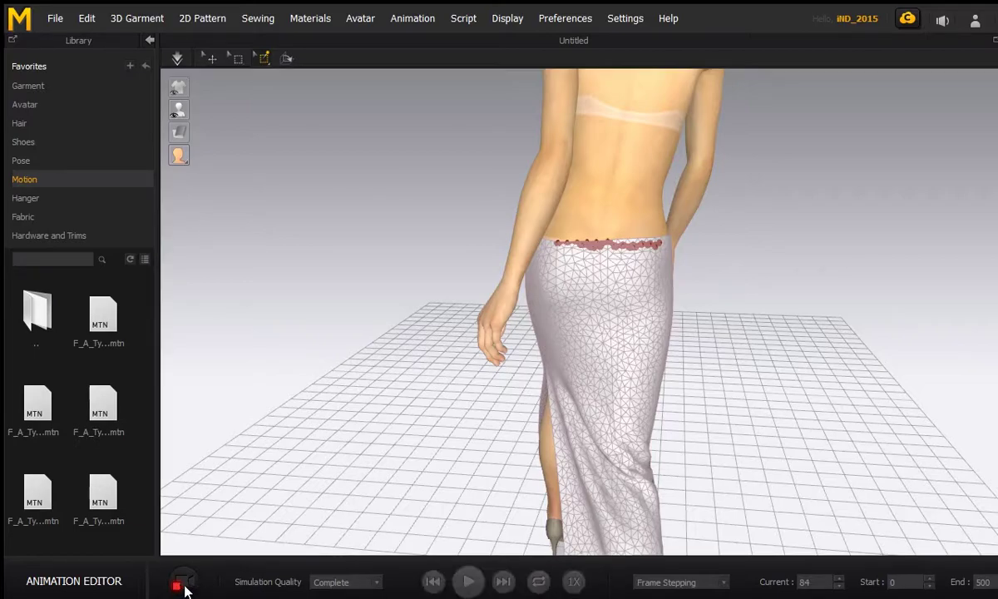